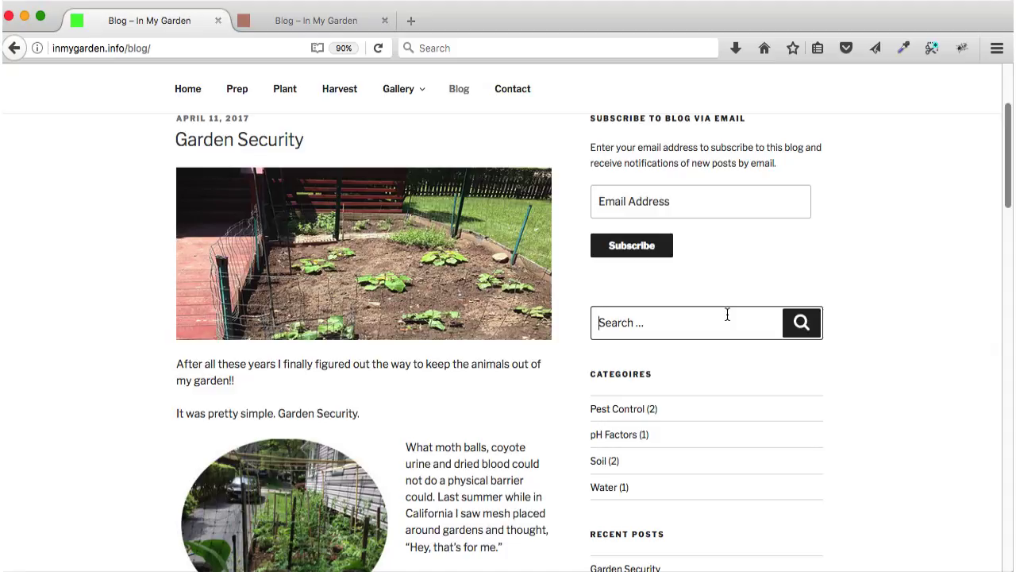
Examine the sidebar of the inmygarden.info blog page, from the email subscription form through the search box, categories and recent posts
{"action": "scroll", "coordinate": [726, 314], "scroll_direction": "down", "scroll_amount": 1}
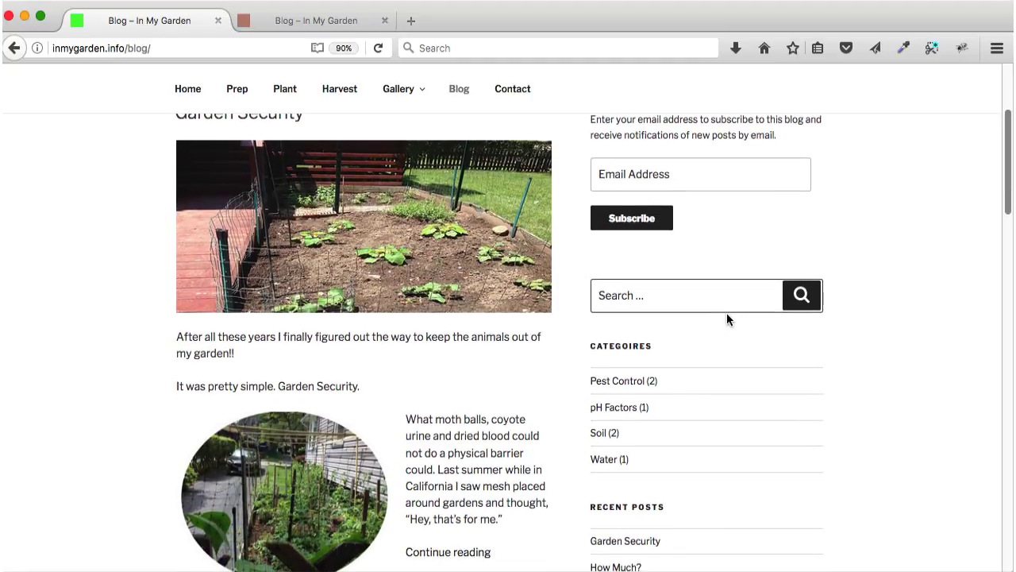
{"action": "scroll", "coordinate": [727, 315], "scroll_direction": "up", "scroll_amount": 3}
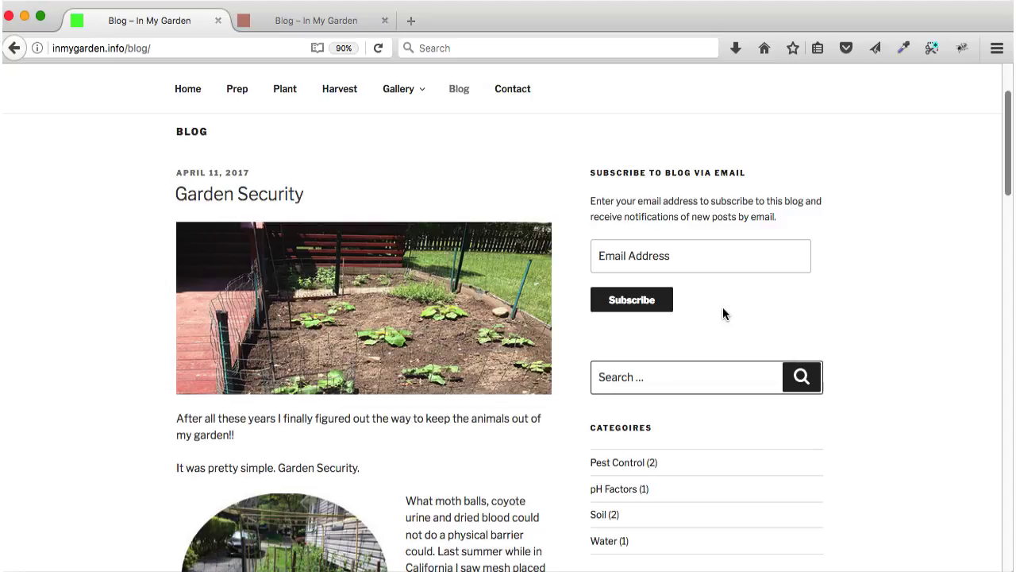
{"action": "scroll", "coordinate": [723, 314], "scroll_direction": "down", "scroll_amount": 2}
{"action": "scroll", "coordinate": [722, 309], "scroll_direction": "down", "scroll_amount": 1}
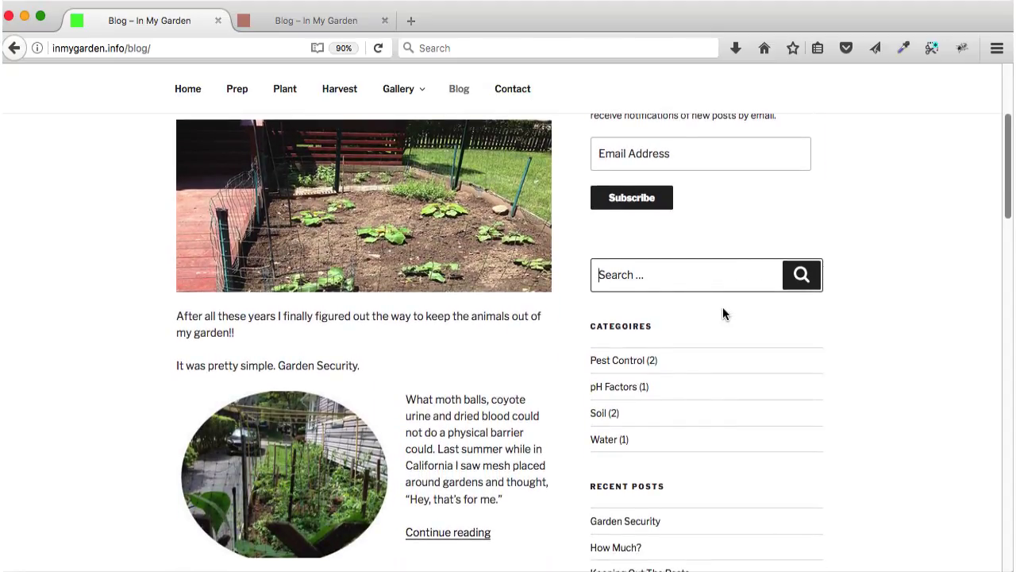
{"action": "scroll", "coordinate": [723, 314], "scroll_direction": "down", "scroll_amount": 3}
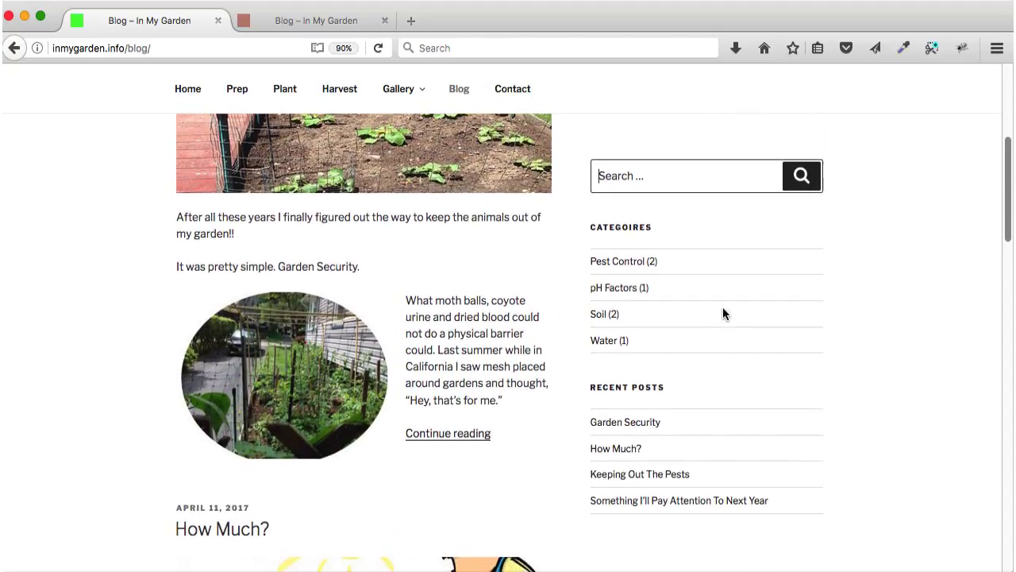
{"action": "left_click", "coordinate": [632, 175]}
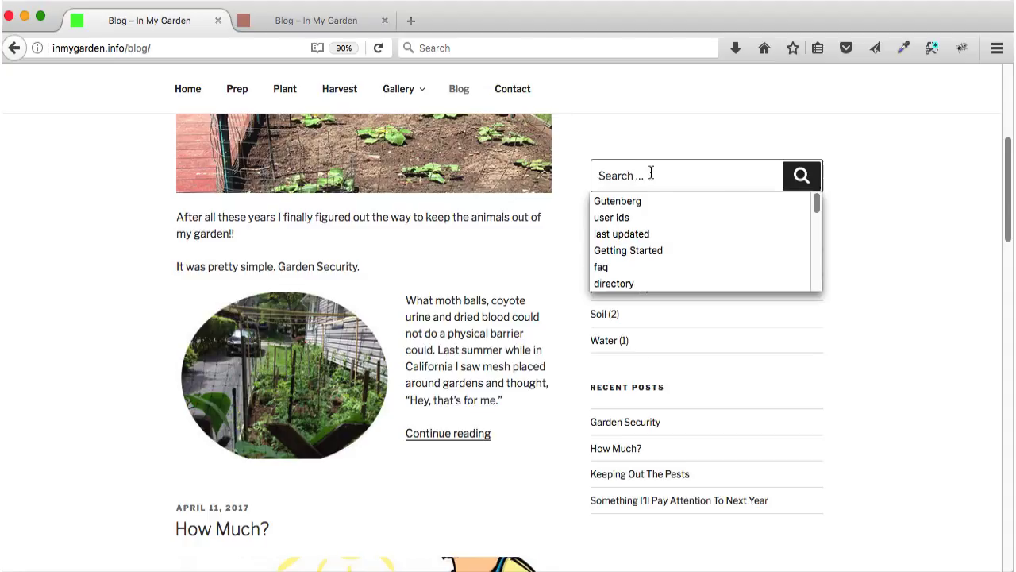
{"action": "left_click", "coordinate": [918, 215]}
{"action": "scroll", "coordinate": [828, 253], "scroll_direction": "down", "scroll_amount": 1}
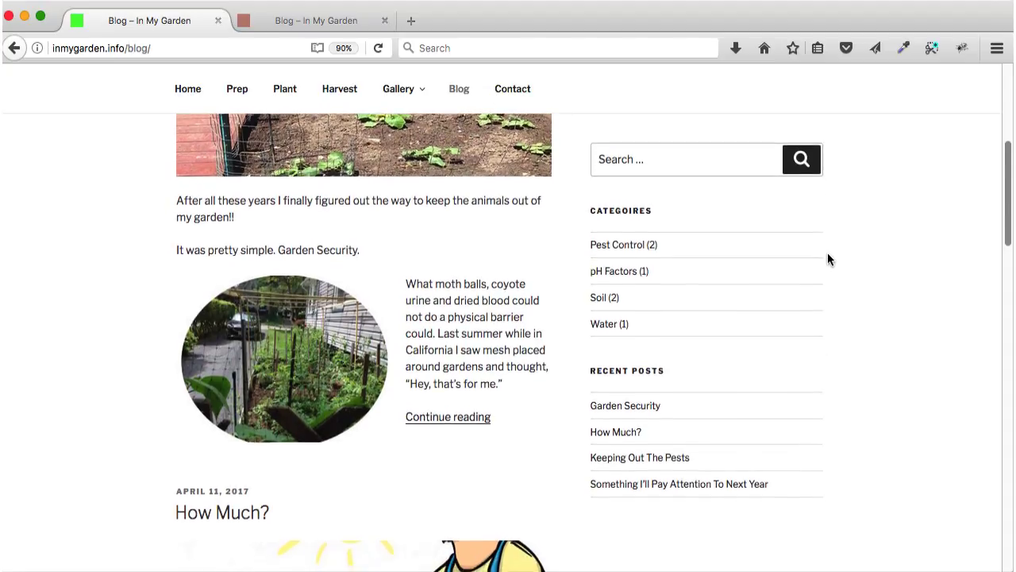
{"action": "scroll", "coordinate": [827, 253], "scroll_direction": "down", "scroll_amount": 2}
{"action": "scroll", "coordinate": [703, 324], "scroll_direction": "down", "scroll_amount": 3}
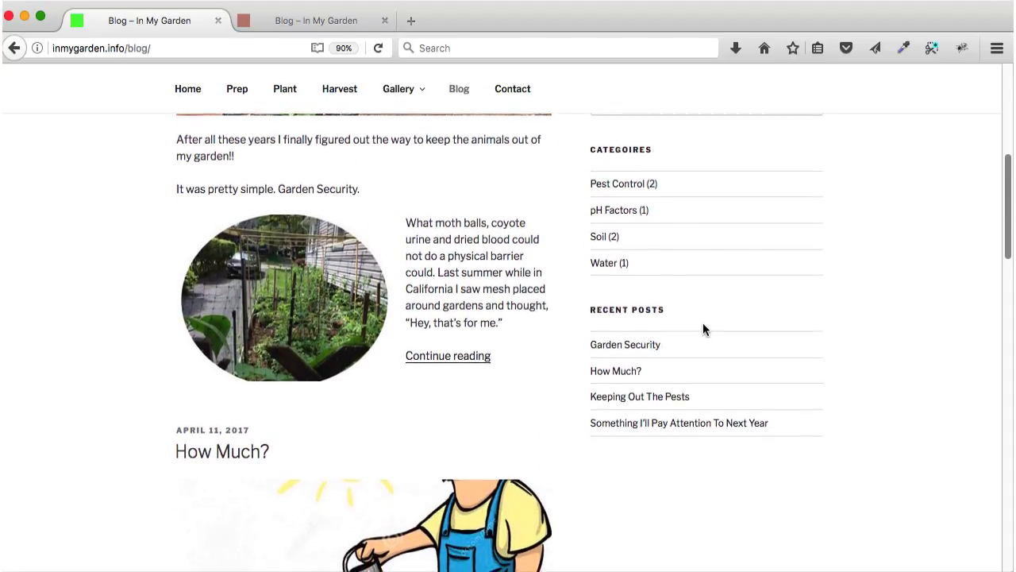
Examine the rest of the inmygarden.info blog page down to its footer content, and return to the page's start
{"action": "scroll", "coordinate": [703, 325], "scroll_direction": "down", "scroll_amount": 15}
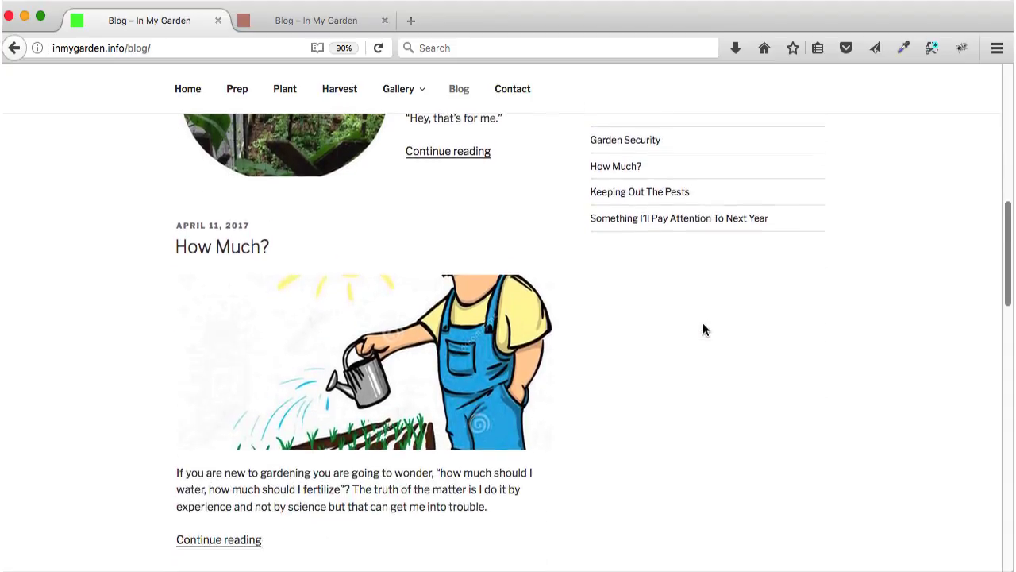
{"action": "scroll", "coordinate": [702, 329], "scroll_direction": "down", "scroll_amount": 17}
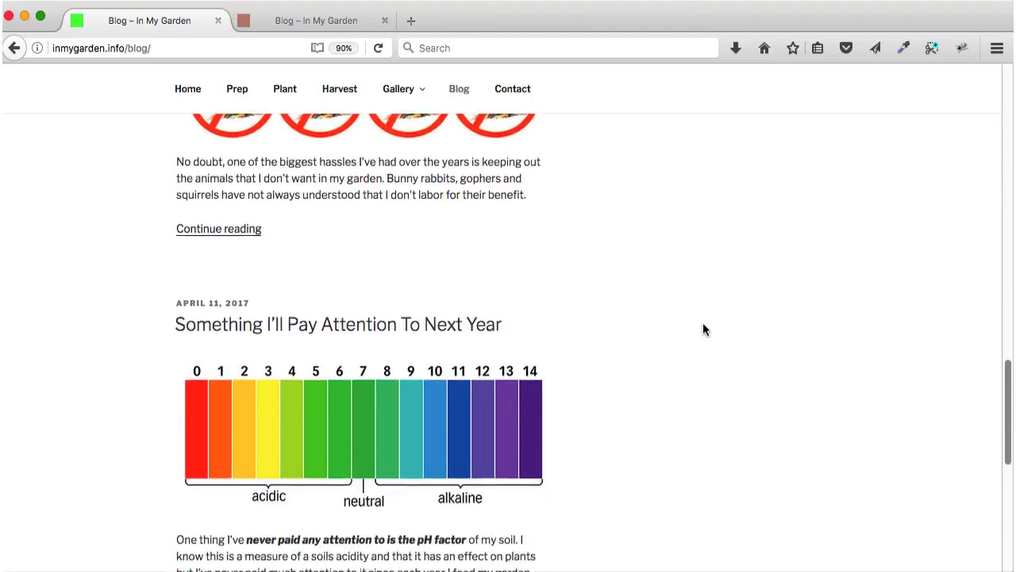
{"action": "scroll", "coordinate": [703, 329], "scroll_direction": "down", "scroll_amount": 1}
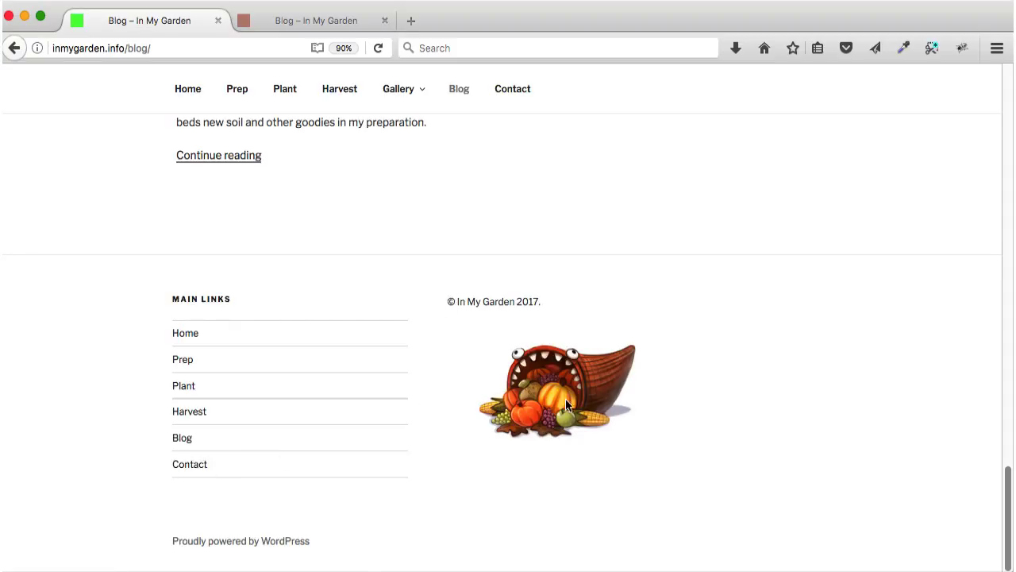
{"action": "scroll", "coordinate": [773, 379], "scroll_direction": "up", "scroll_amount": 4}
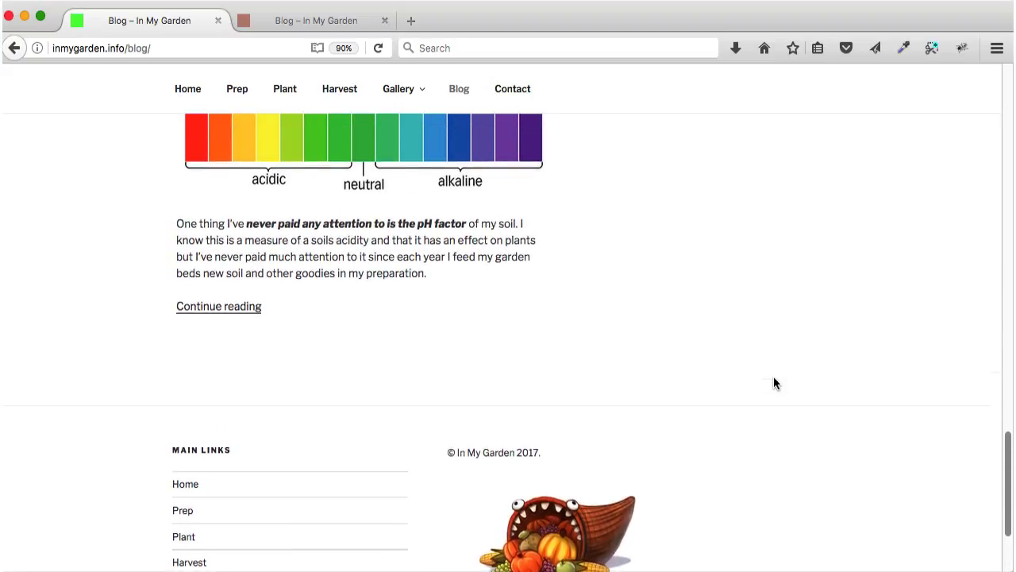
{"action": "scroll", "coordinate": [775, 383], "scroll_direction": "up", "scroll_amount": 8}
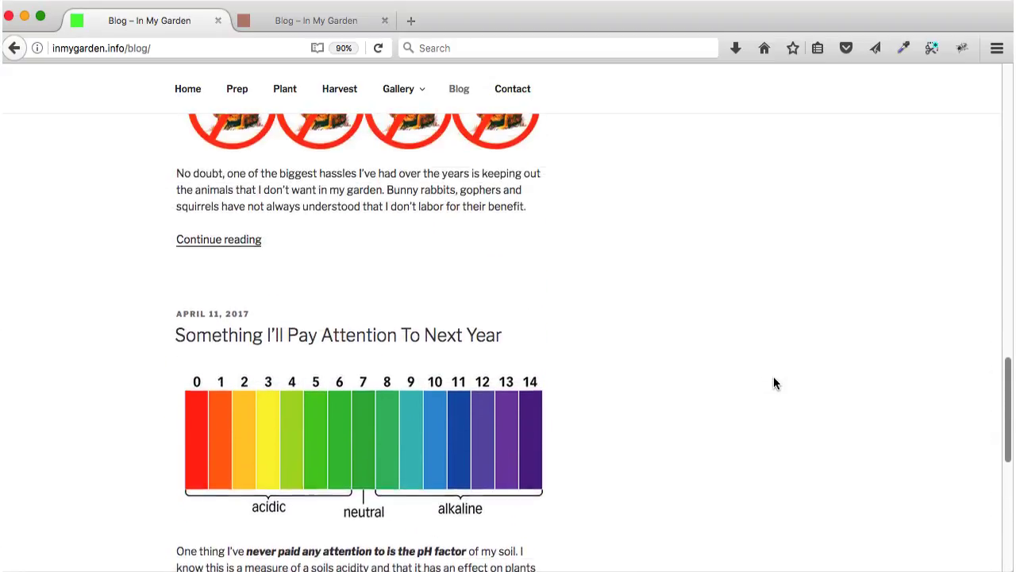
{"action": "scroll", "coordinate": [775, 383], "scroll_direction": "up", "scroll_amount": 17}
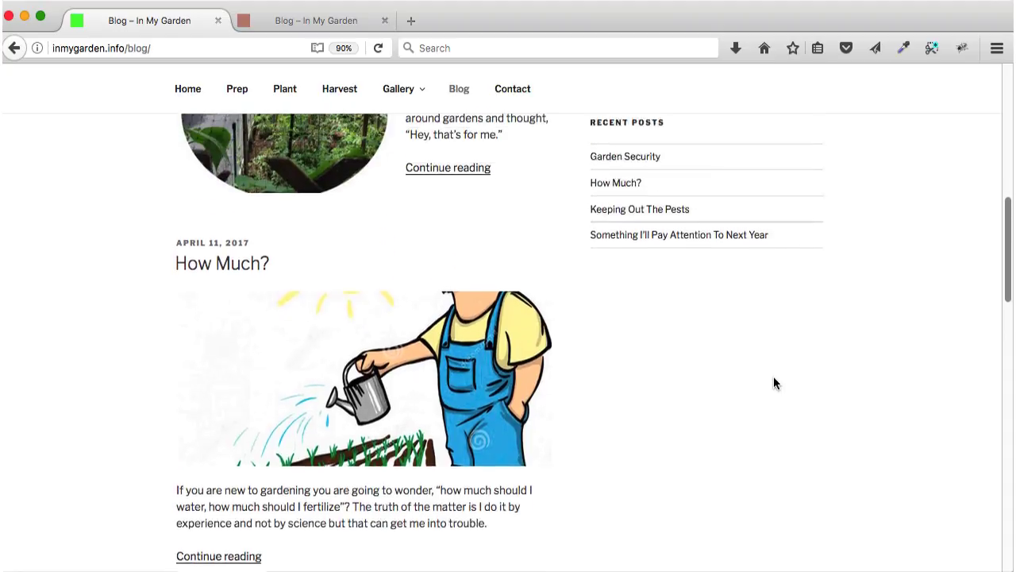
{"action": "scroll", "coordinate": [775, 382], "scroll_direction": "up", "scroll_amount": 12}
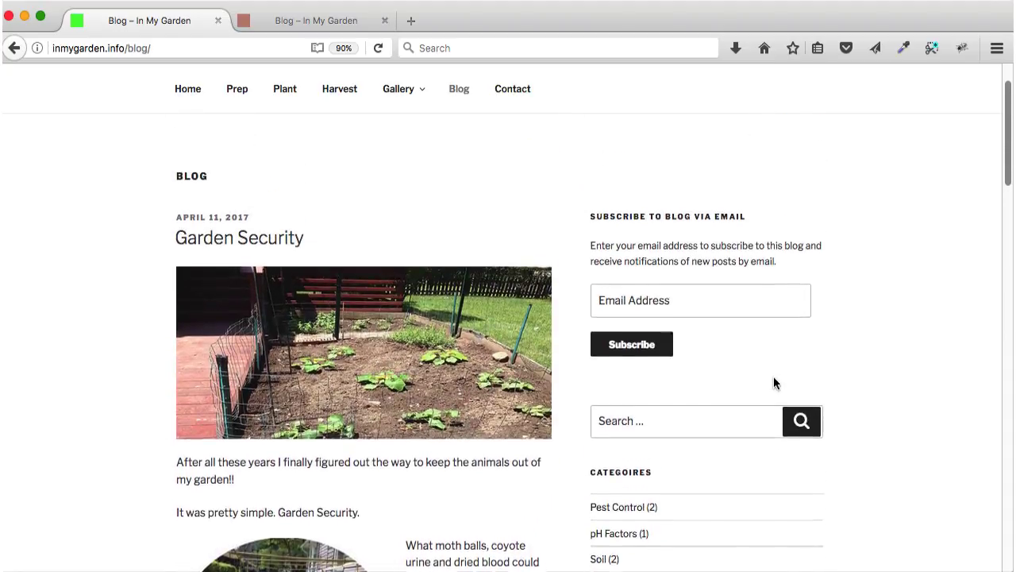
{"action": "scroll", "coordinate": [774, 383], "scroll_direction": "up", "scroll_amount": 2}
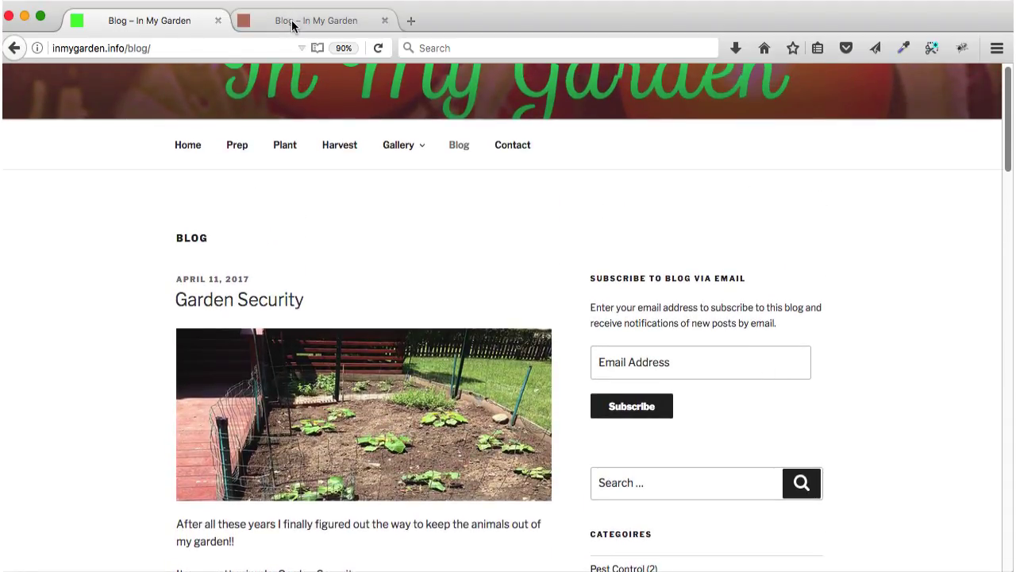
Switch to the inmygarden.dev blog page and examine its sidebar widgets and footer for comparison
{"action": "left_click", "coordinate": [293, 23]}
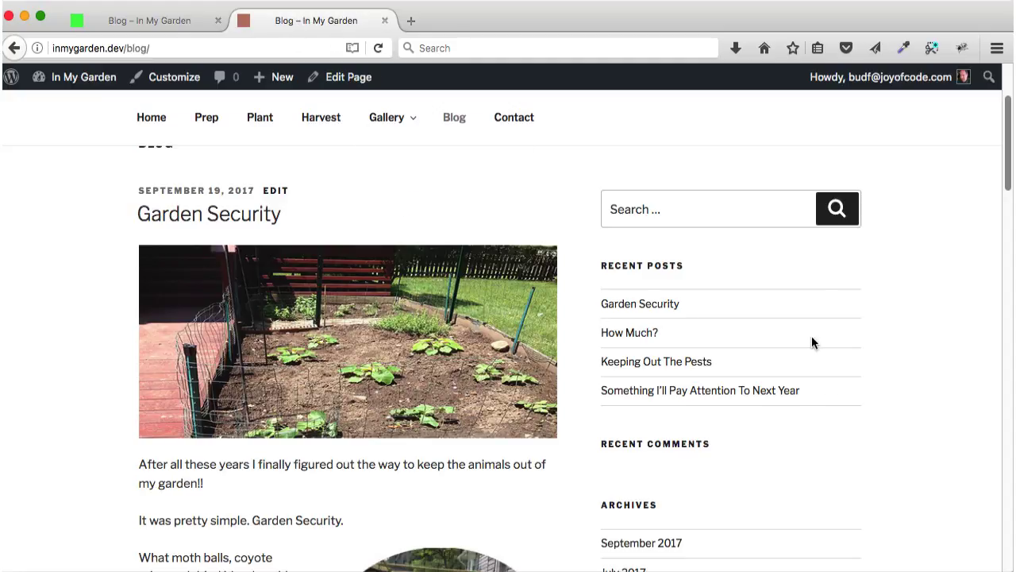
{"action": "scroll", "coordinate": [812, 342], "scroll_direction": "down", "scroll_amount": 4}
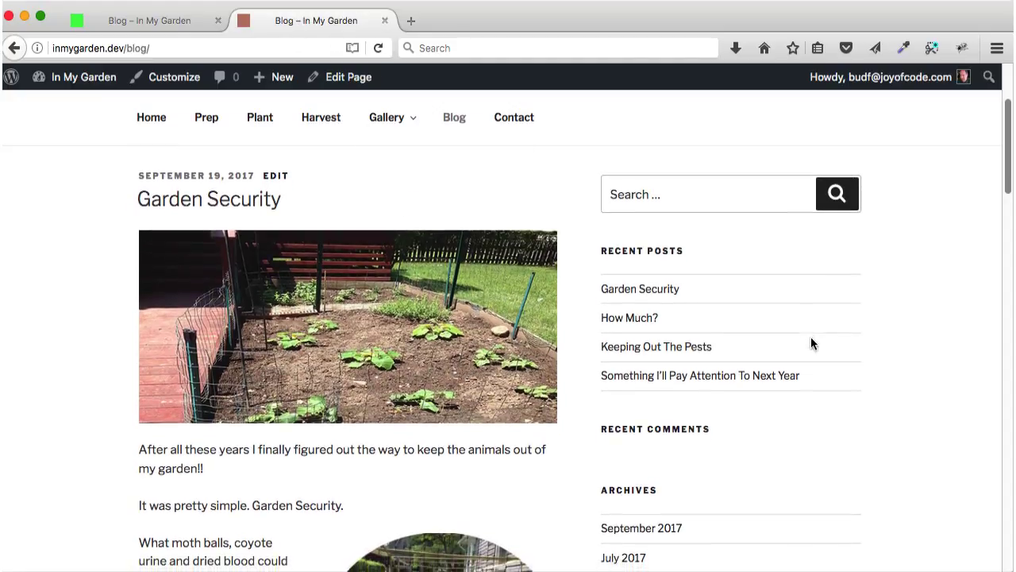
{"action": "scroll", "coordinate": [811, 343], "scroll_direction": "down", "scroll_amount": 5}
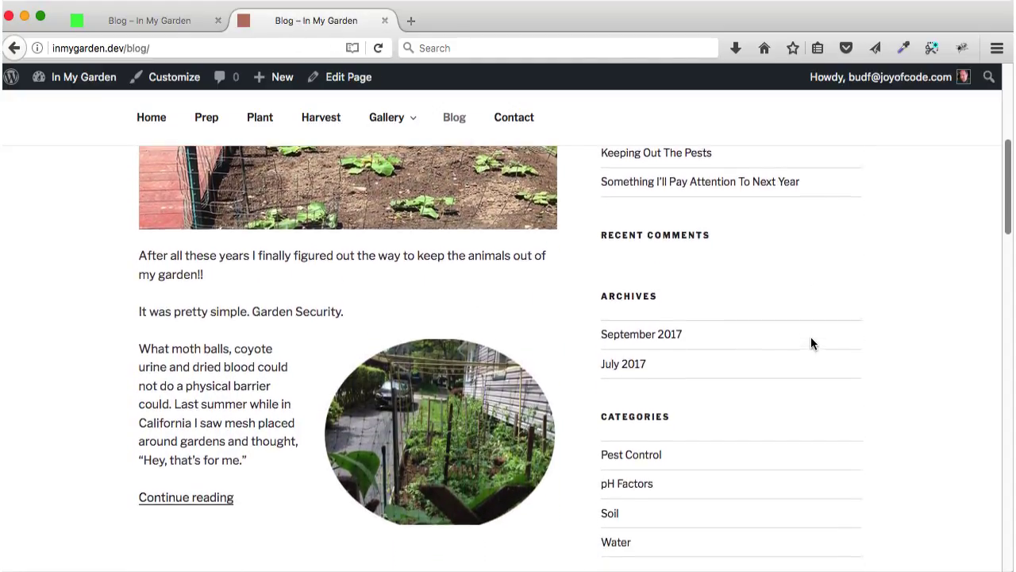
{"action": "scroll", "coordinate": [812, 343], "scroll_direction": "down", "scroll_amount": 10}
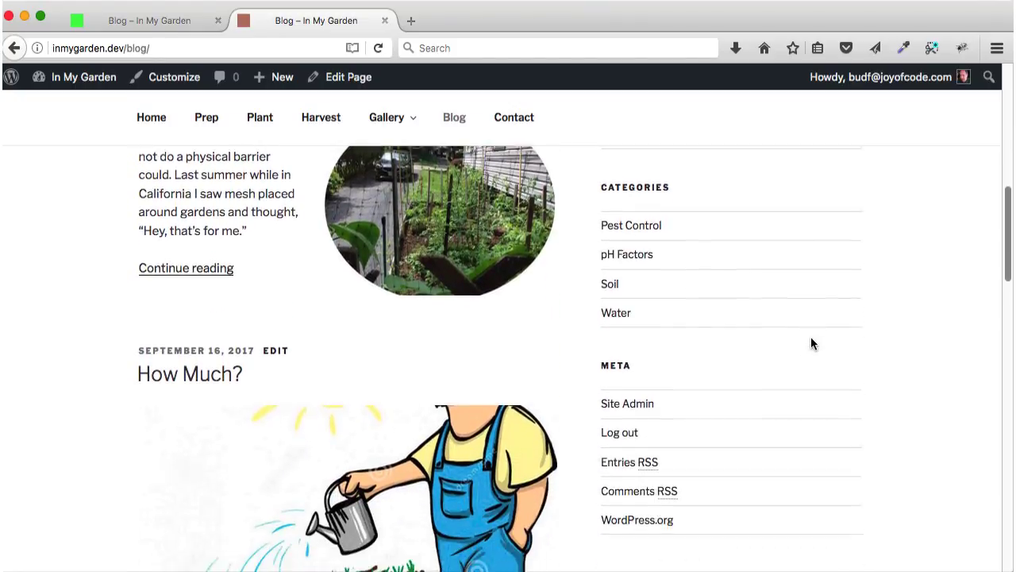
{"action": "scroll", "coordinate": [811, 343], "scroll_direction": "down", "scroll_amount": 20}
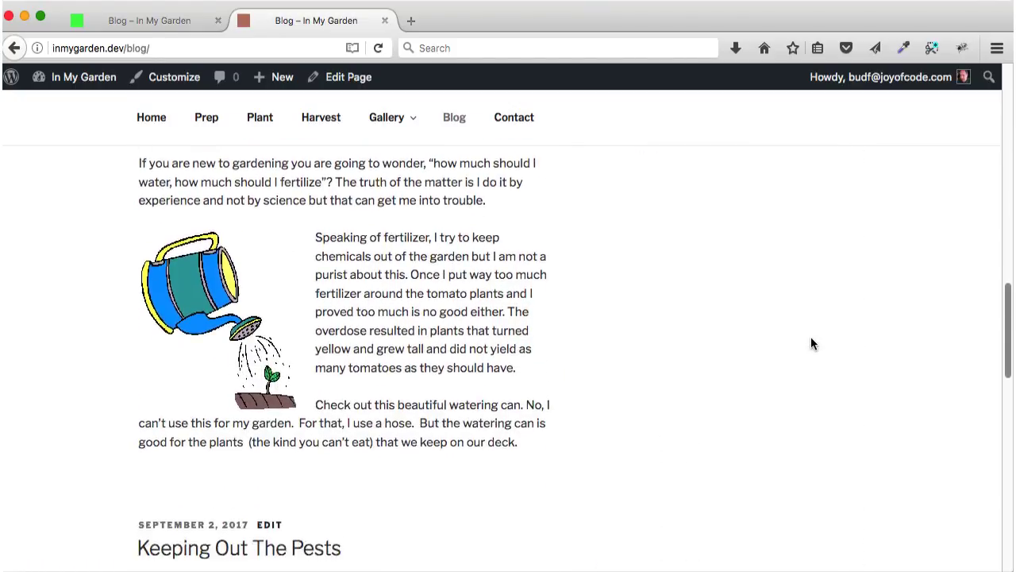
{"action": "scroll", "coordinate": [811, 343], "scroll_direction": "down", "scroll_amount": 13}
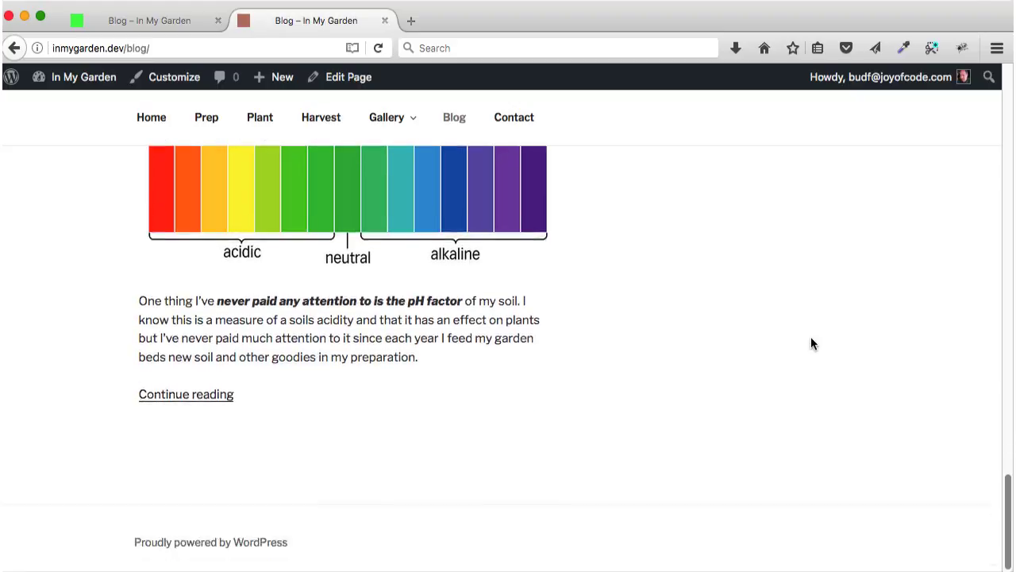
{"action": "scroll", "coordinate": [811, 343], "scroll_direction": "up", "scroll_amount": 10}
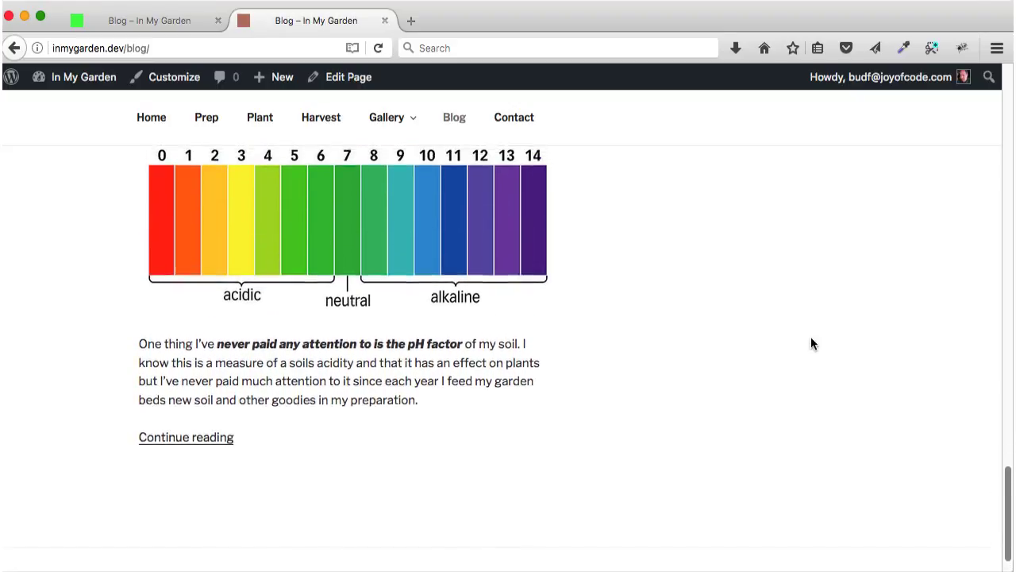
{"action": "scroll", "coordinate": [811, 343], "scroll_direction": "up", "scroll_amount": 20}
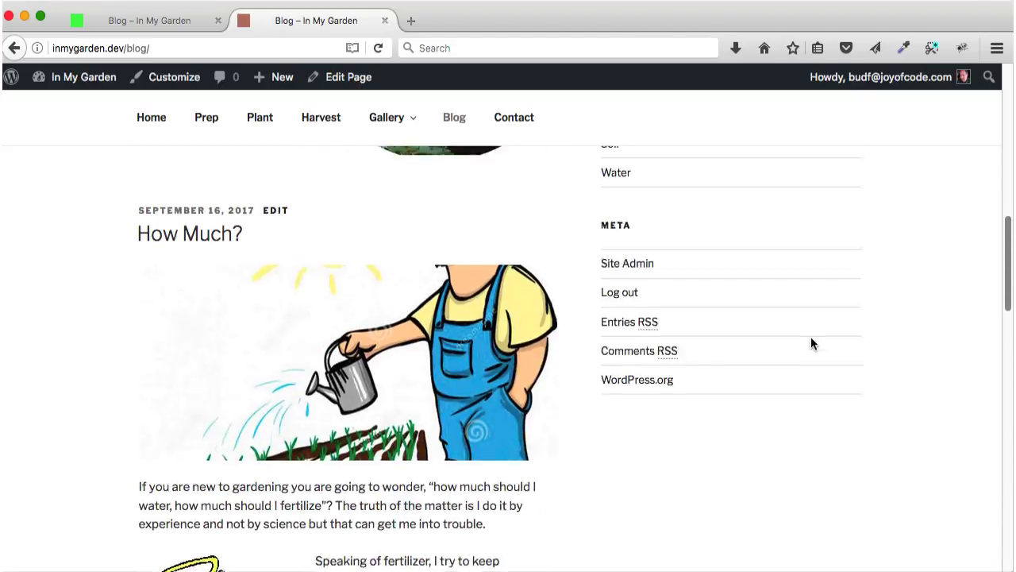
{"action": "scroll", "coordinate": [811, 343], "scroll_direction": "up", "scroll_amount": 6}
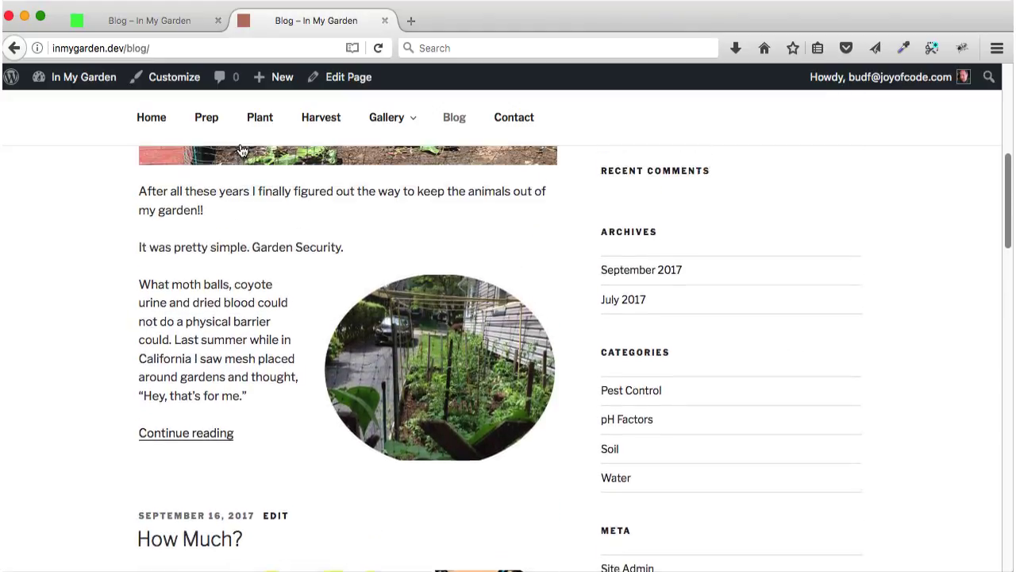
Go to the inmygarden.dev dashboard and open the Widgets management page
{"action": "mouse_move", "coordinate": [48, 76]}
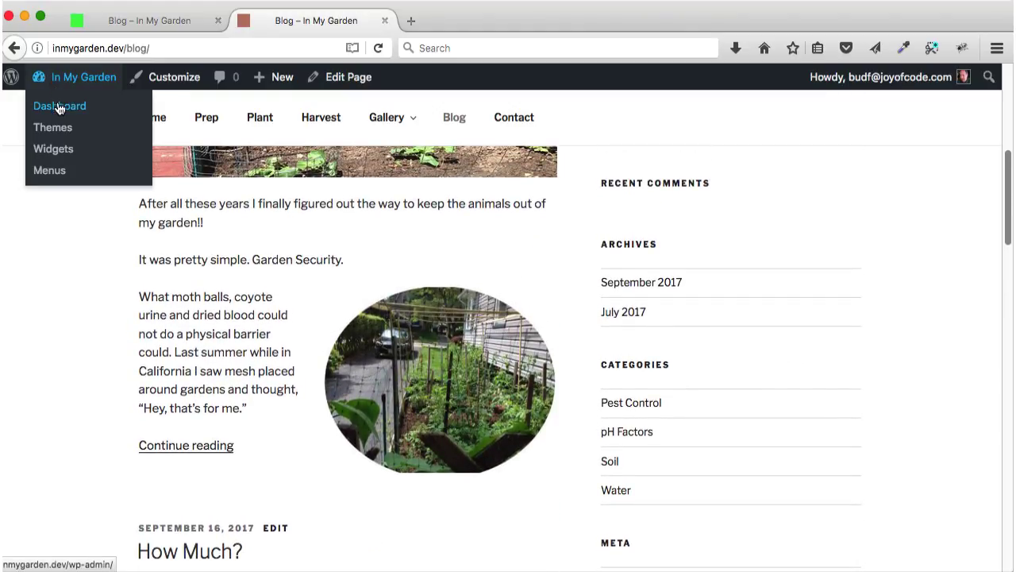
{"action": "left_click", "coordinate": [61, 112]}
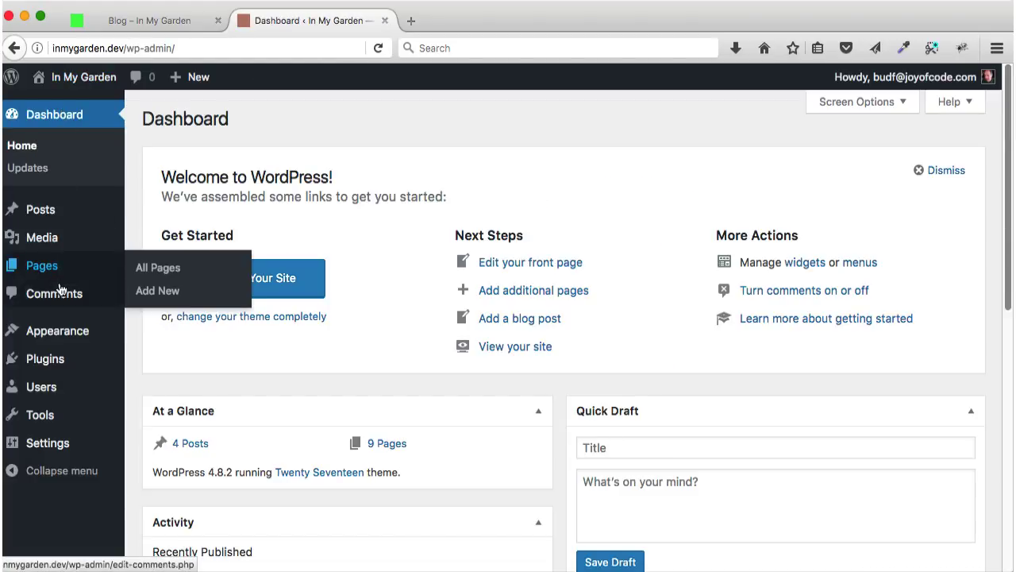
{"action": "mouse_move", "coordinate": [62, 340]}
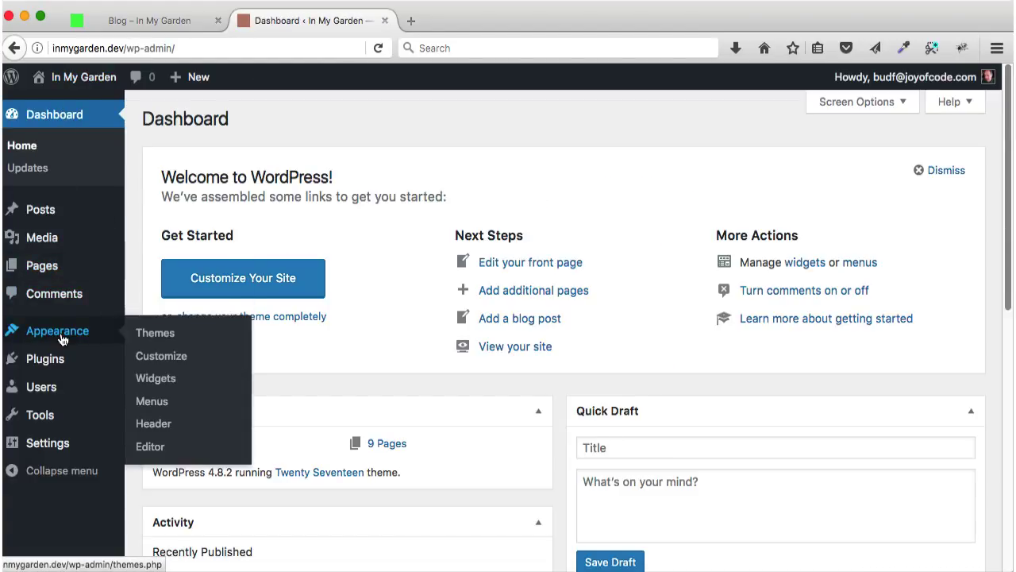
{"action": "left_click", "coordinate": [145, 387]}
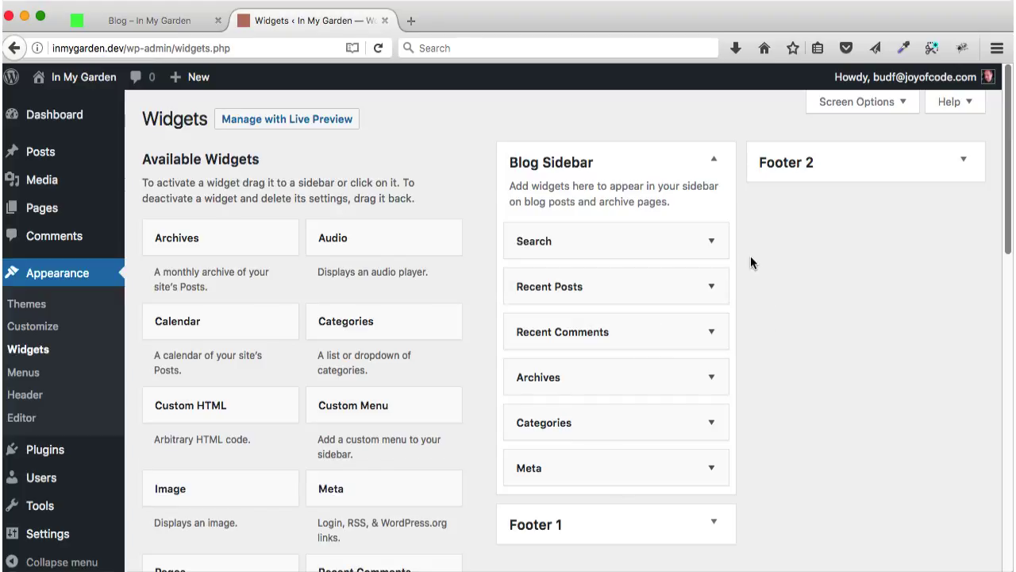
Delete the Search widget from the Blog Sidebar
{"action": "left_click", "coordinate": [713, 245]}
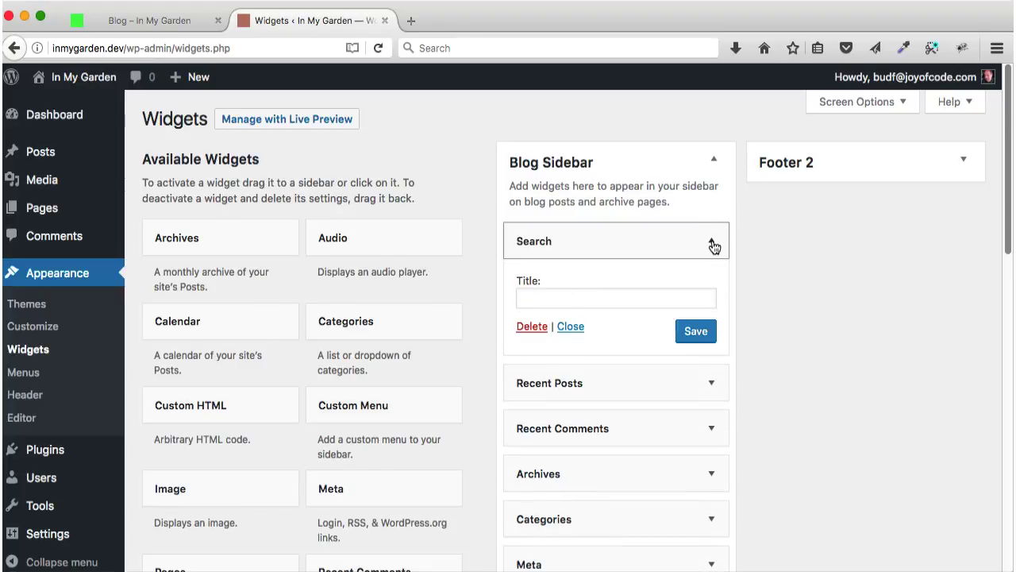
{"action": "scroll", "coordinate": [710, 245], "scroll_direction": "down", "scroll_amount": 2}
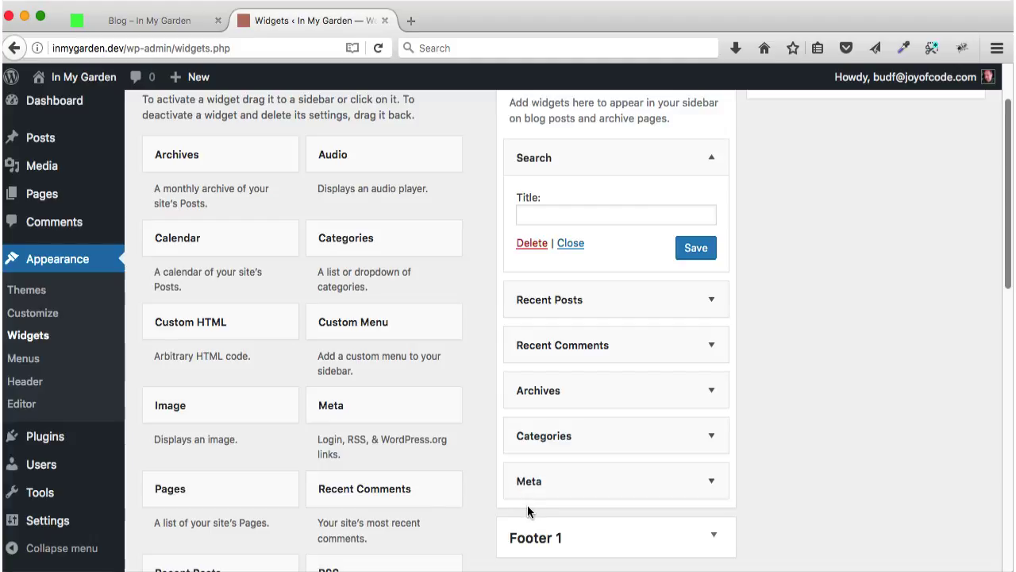
{"action": "left_click", "coordinate": [534, 247]}
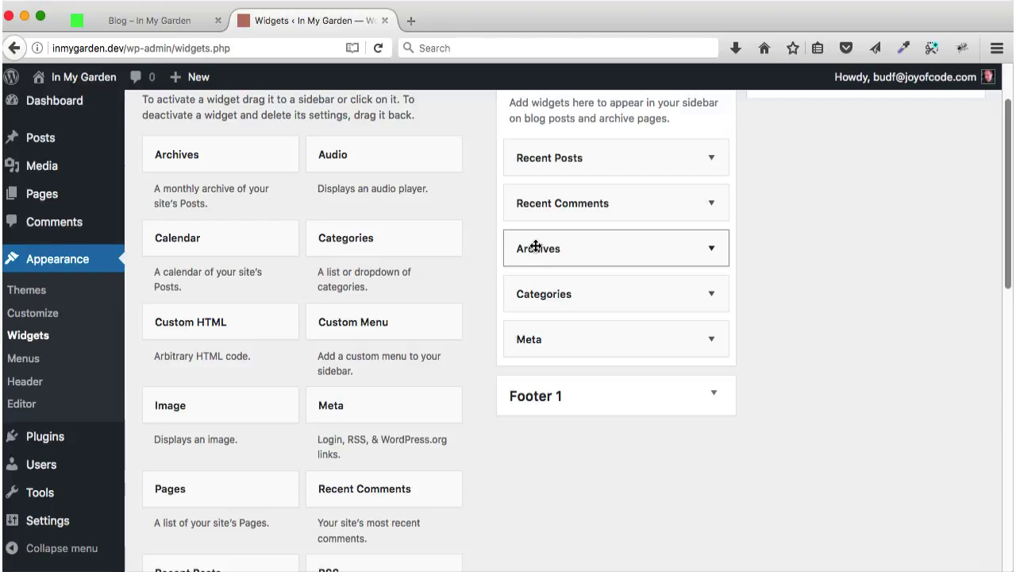
Delete the Recent Posts and Recent Comments widgets from the Blog Sidebar
{"action": "left_click", "coordinate": [713, 158]}
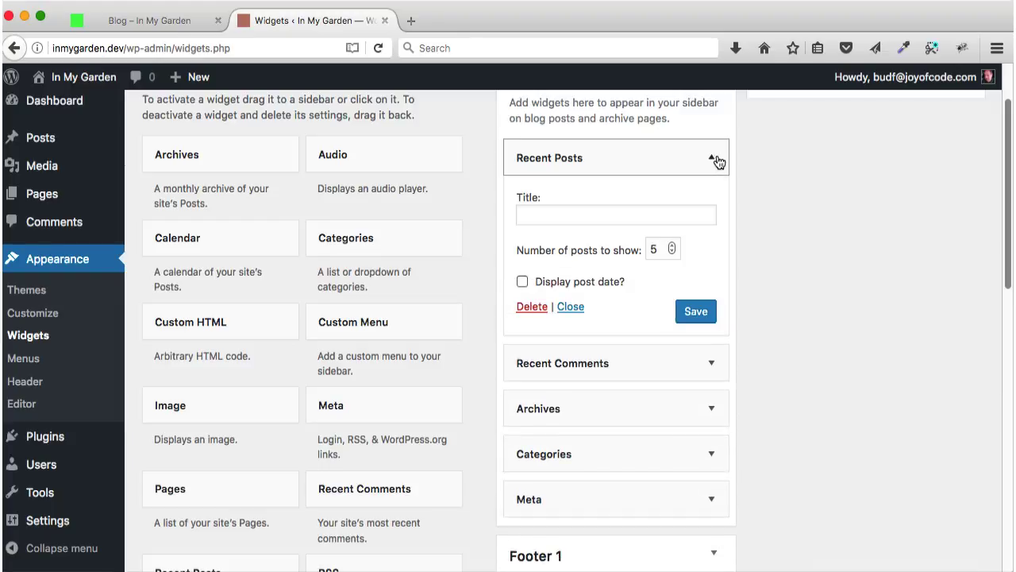
{"action": "left_click", "coordinate": [531, 309]}
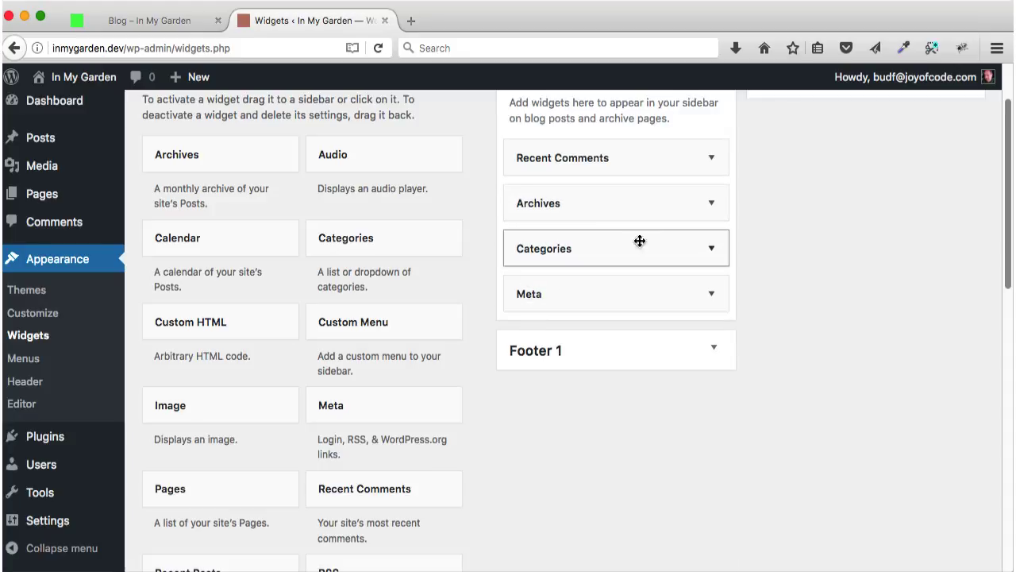
{"action": "left_click", "coordinate": [714, 160]}
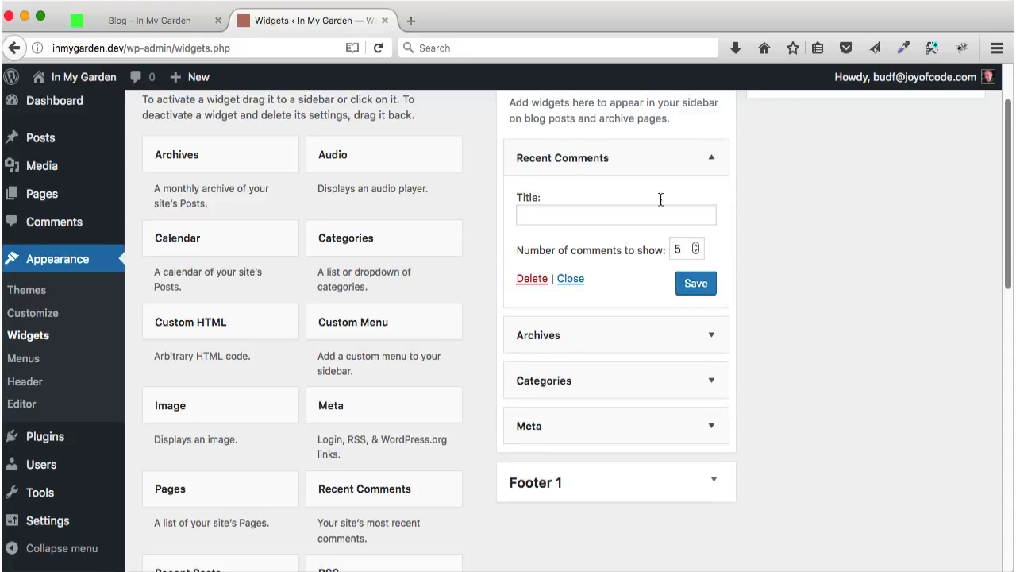
{"action": "left_click", "coordinate": [530, 280]}
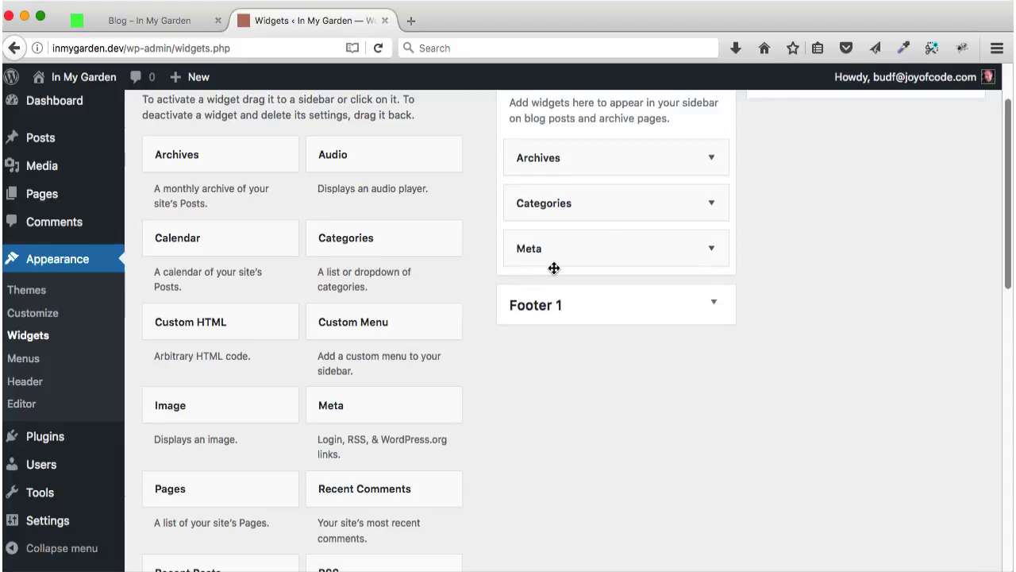
Delete the Archives, Categories and Meta widgets from the Blog Sidebar
{"action": "left_click", "coordinate": [717, 159]}
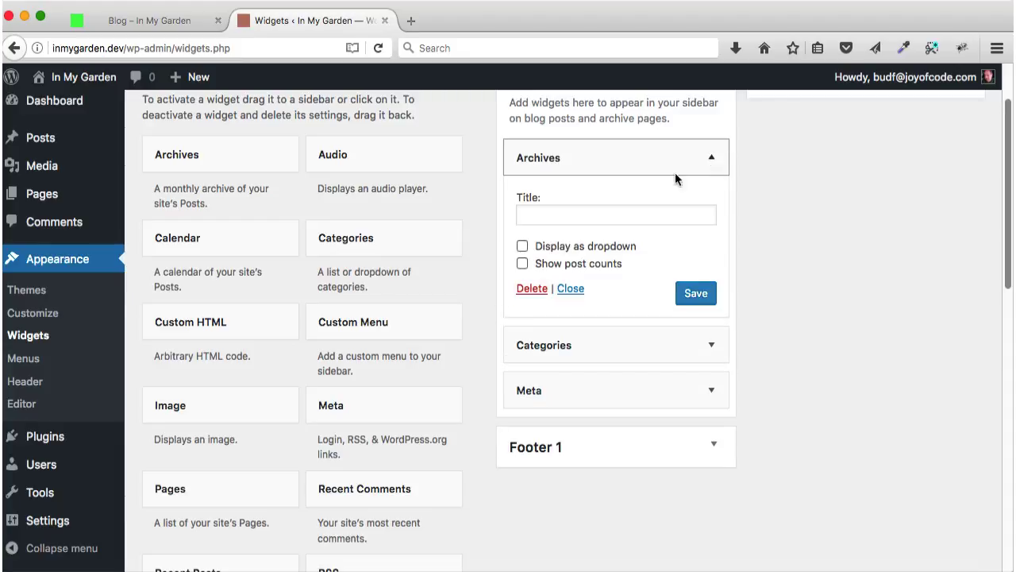
{"action": "left_click", "coordinate": [532, 289]}
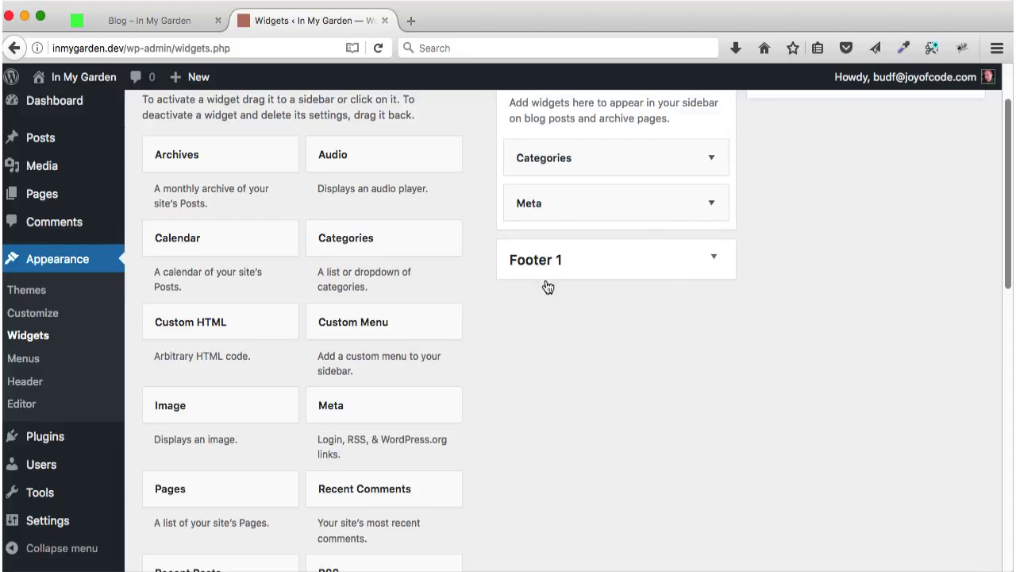
{"action": "left_click", "coordinate": [717, 157]}
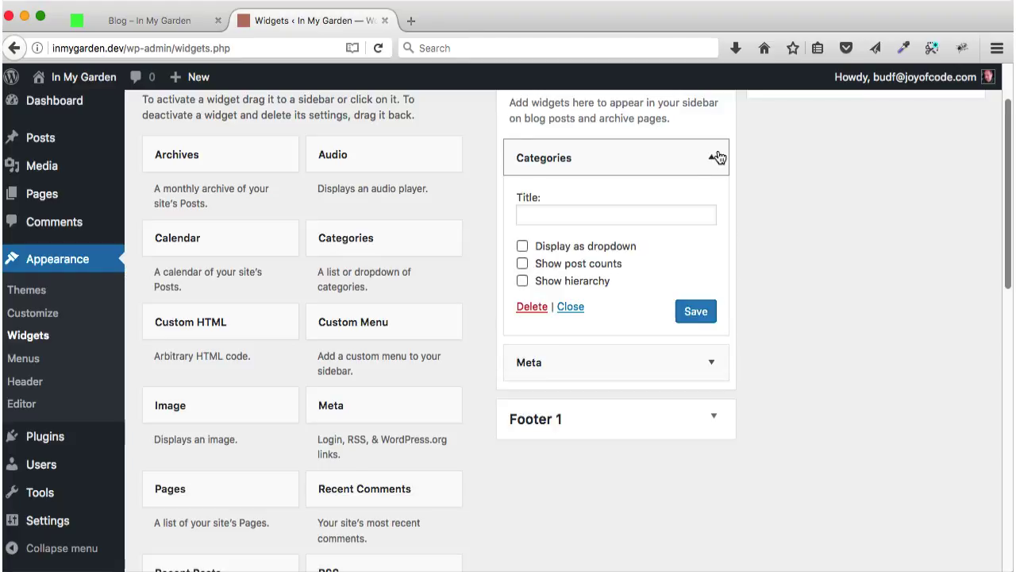
{"action": "left_click", "coordinate": [532, 309]}
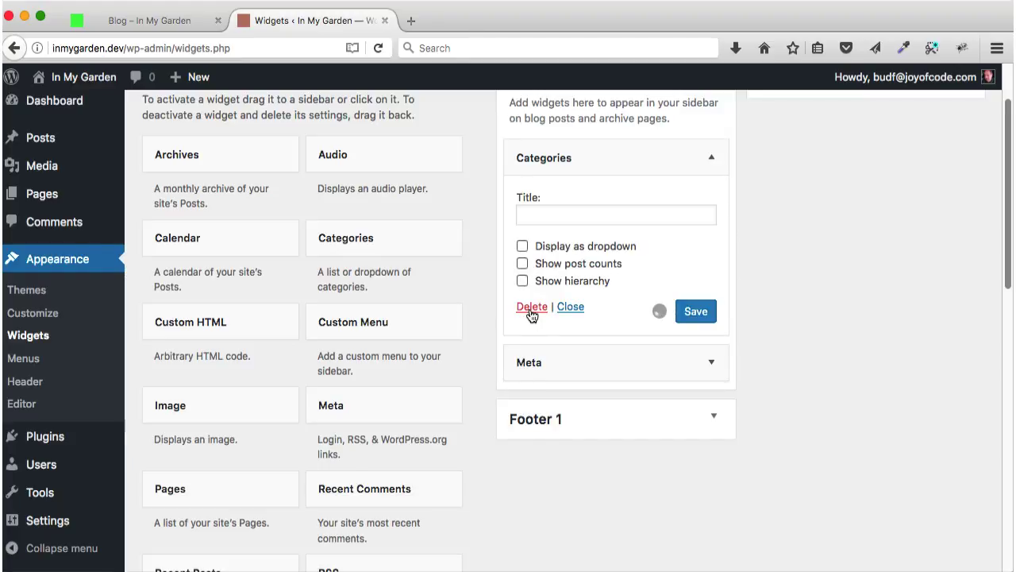
{"action": "left_click", "coordinate": [719, 164]}
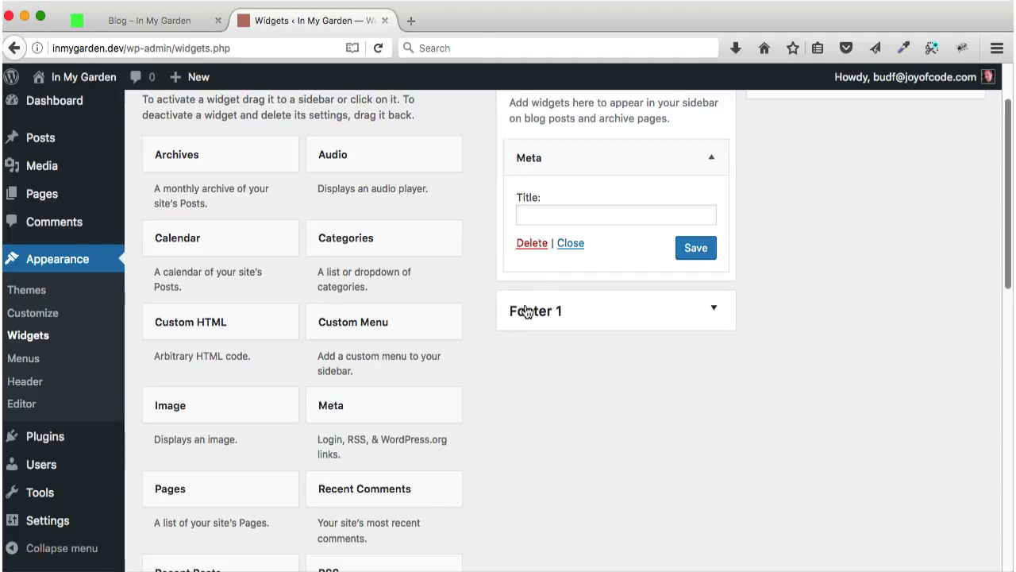
{"action": "left_click", "coordinate": [538, 245]}
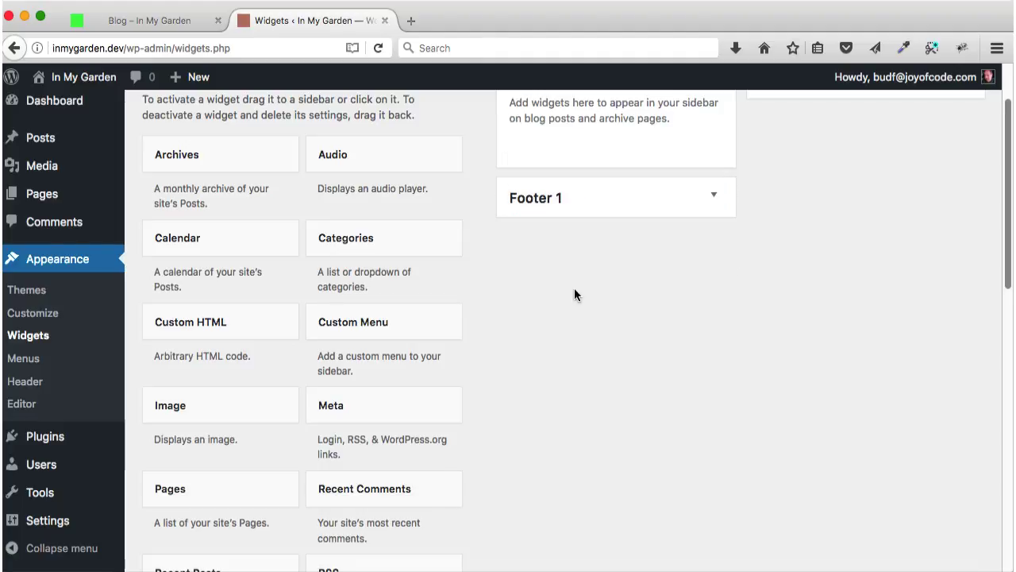
Visit the inmygarden.dev site's Blog page and check the page layout alongside the posts for any remaining sidebar widgets
{"action": "scroll", "coordinate": [578, 292], "scroll_direction": "up", "scroll_amount": 3}
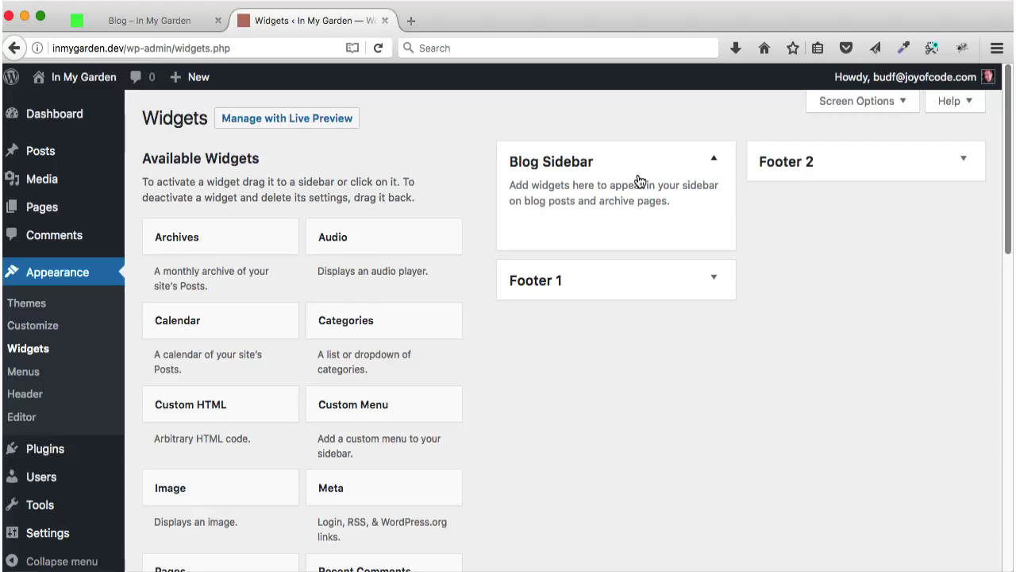
{"action": "left_click", "coordinate": [60, 80]}
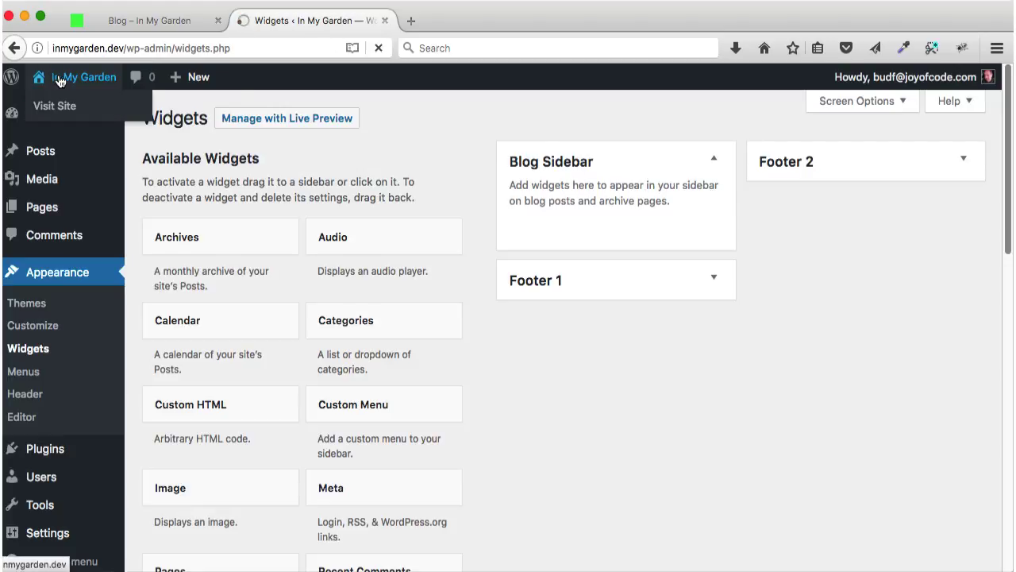
{"action": "scroll", "coordinate": [476, 397], "scroll_direction": "down", "scroll_amount": 5}
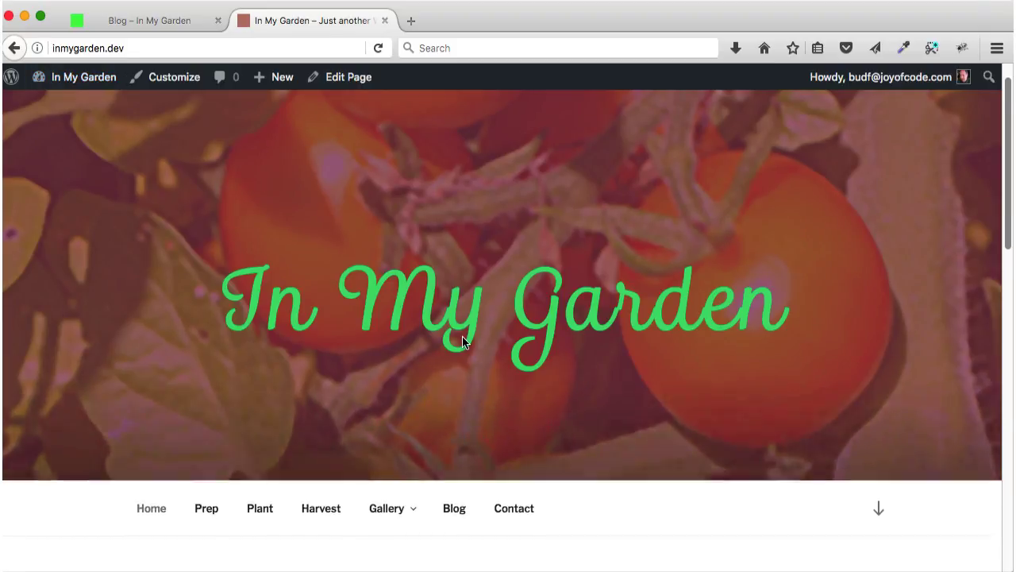
{"action": "scroll", "coordinate": [507, 459], "scroll_direction": "down", "scroll_amount": 2}
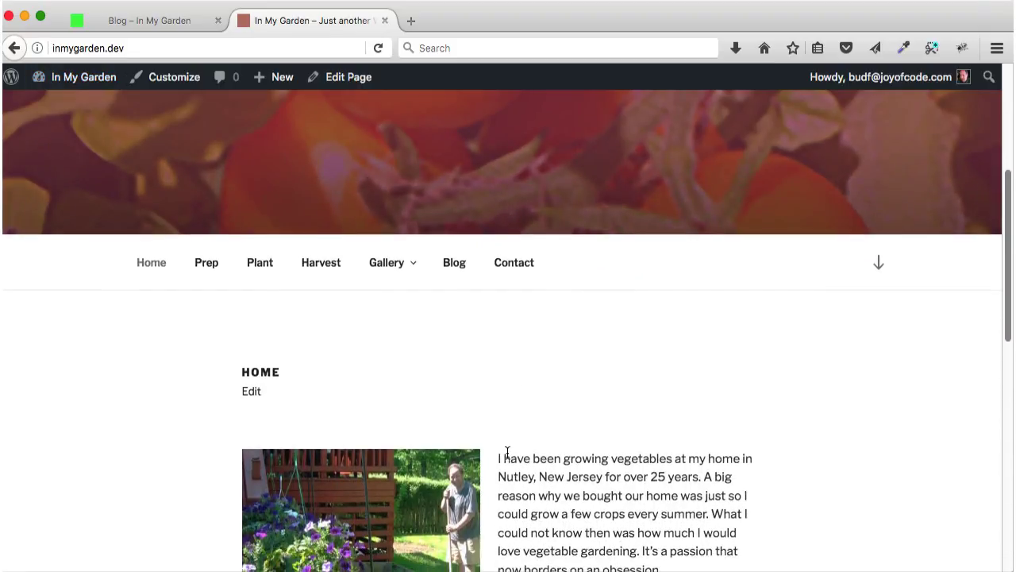
{"action": "left_click", "coordinate": [453, 264]}
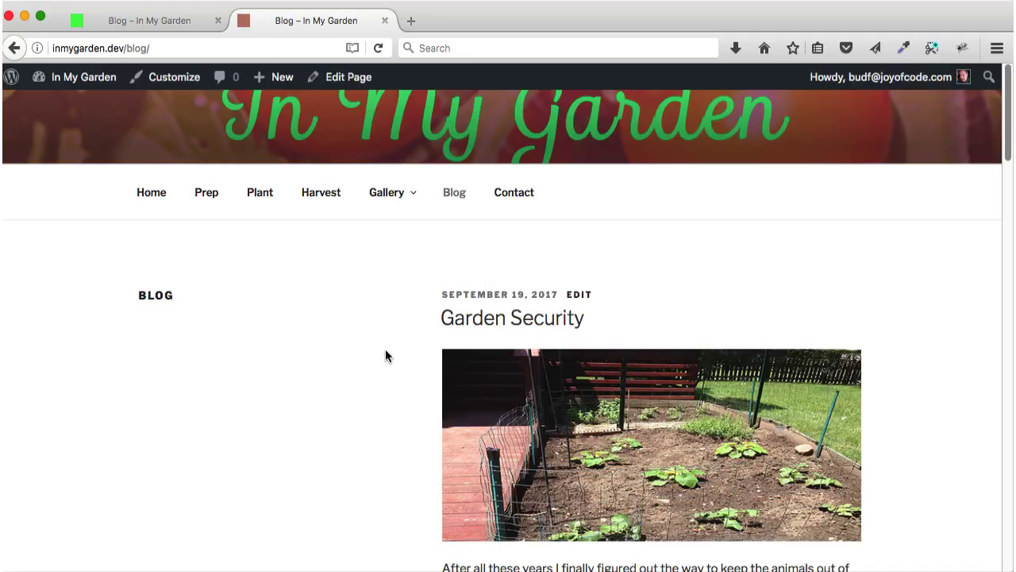
{"action": "scroll", "coordinate": [386, 356], "scroll_direction": "down", "scroll_amount": 8}
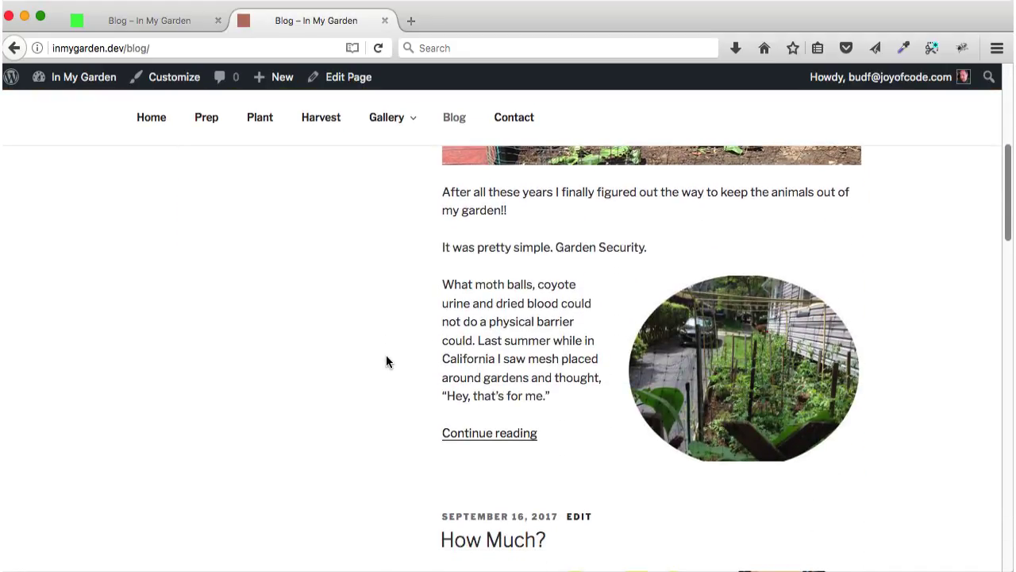
{"action": "scroll", "coordinate": [388, 373], "scroll_direction": "down", "scroll_amount": 5}
{"action": "scroll", "coordinate": [390, 381], "scroll_direction": "down", "scroll_amount": 6}
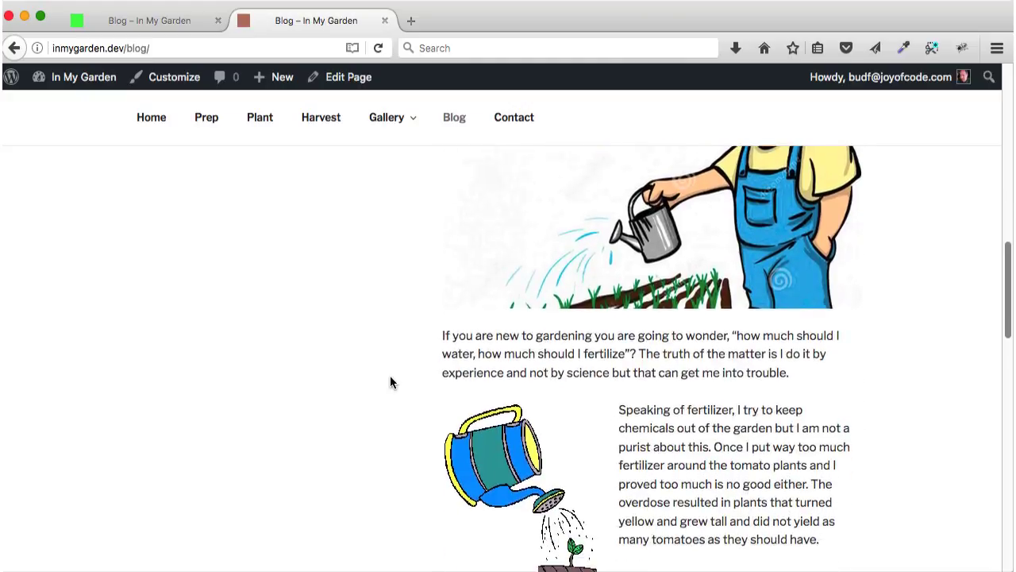
{"action": "scroll", "coordinate": [390, 382], "scroll_direction": "up", "scroll_amount": 10}
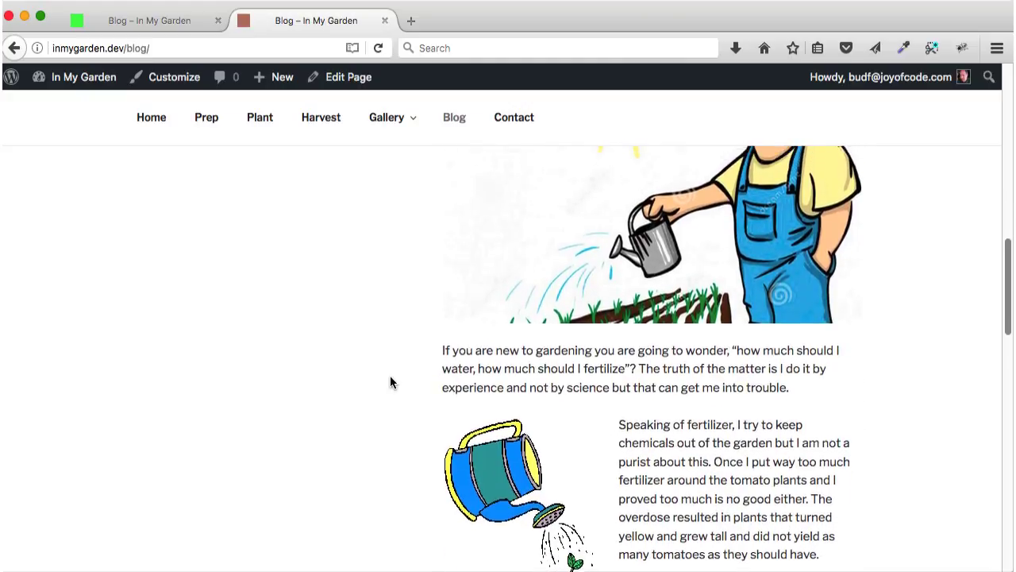
{"action": "scroll", "coordinate": [390, 383], "scroll_direction": "up", "scroll_amount": 2}
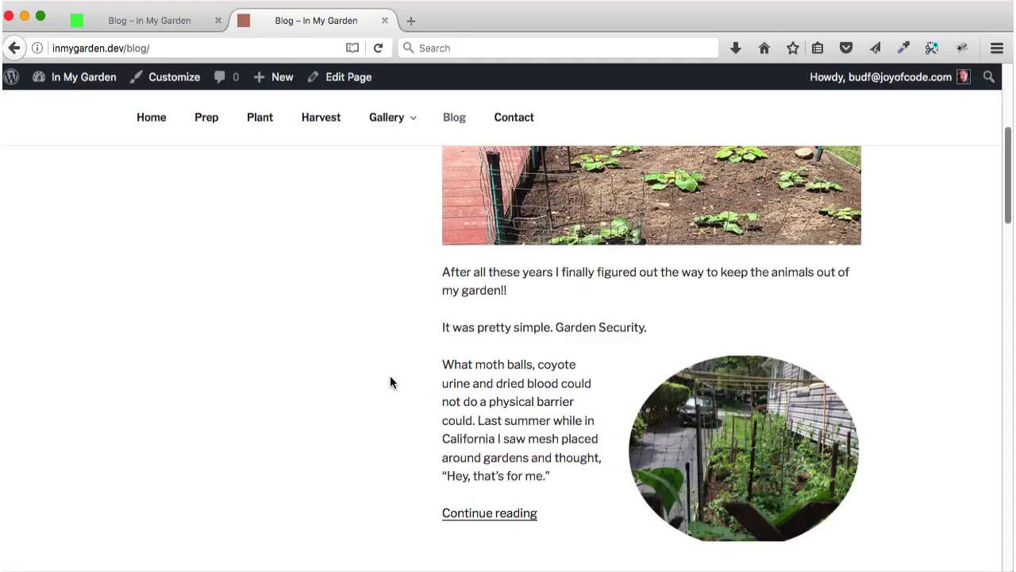
{"action": "scroll", "coordinate": [390, 383], "scroll_direction": "up", "scroll_amount": 7}
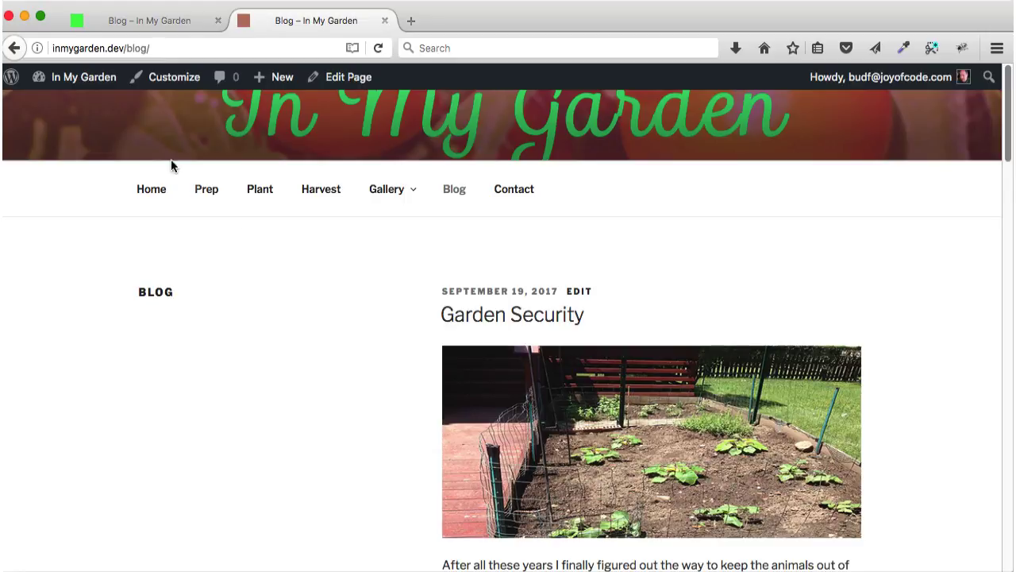
Return to the Widgets management page and add a Search widget without a title to the Blog Sidebar, then collapse its settings
{"action": "mouse_move", "coordinate": [80, 84]}
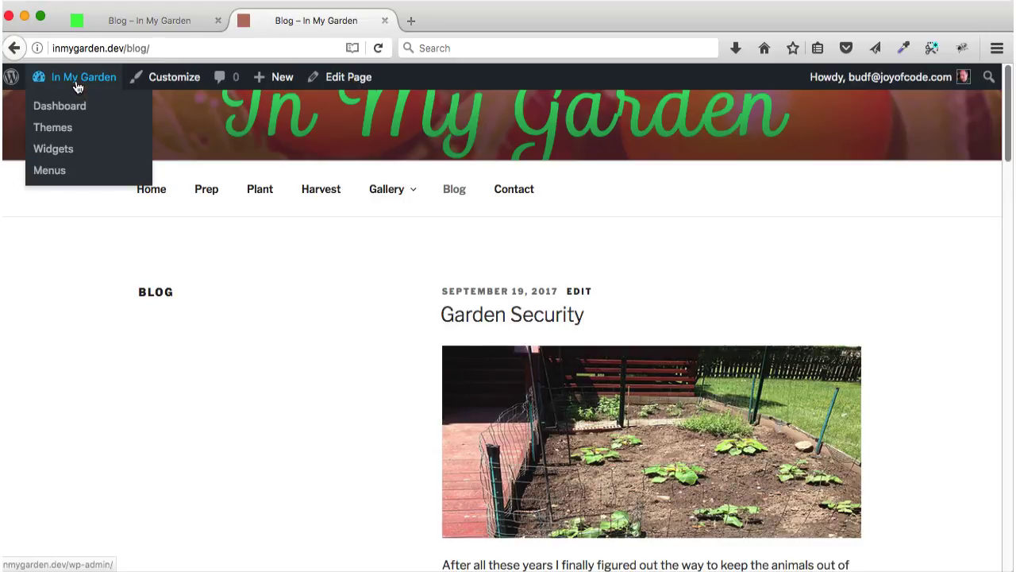
{"action": "left_click", "coordinate": [55, 153]}
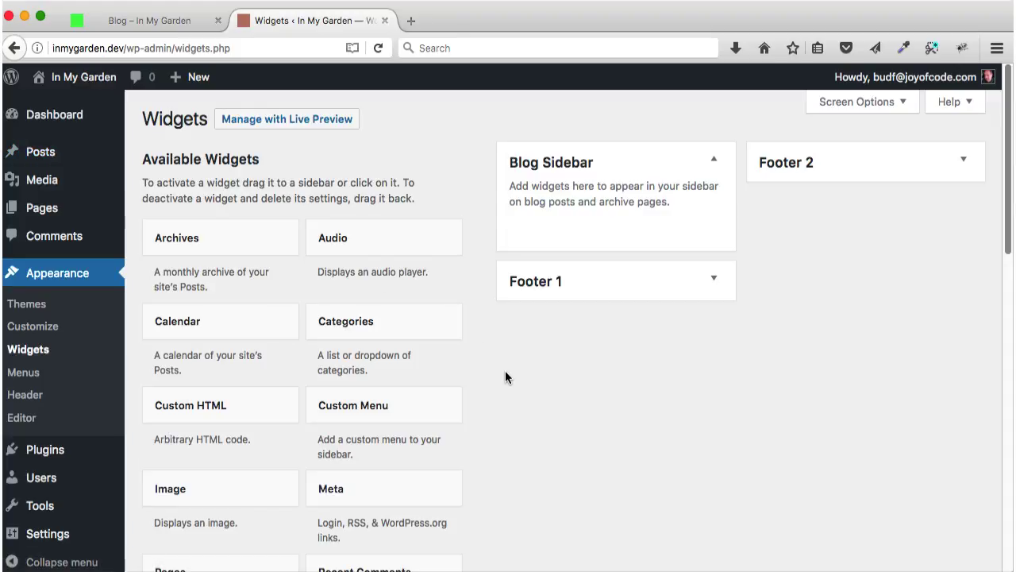
{"action": "scroll", "coordinate": [506, 377], "scroll_direction": "down", "scroll_amount": 2}
{"action": "scroll", "coordinate": [505, 377], "scroll_direction": "down", "scroll_amount": 4}
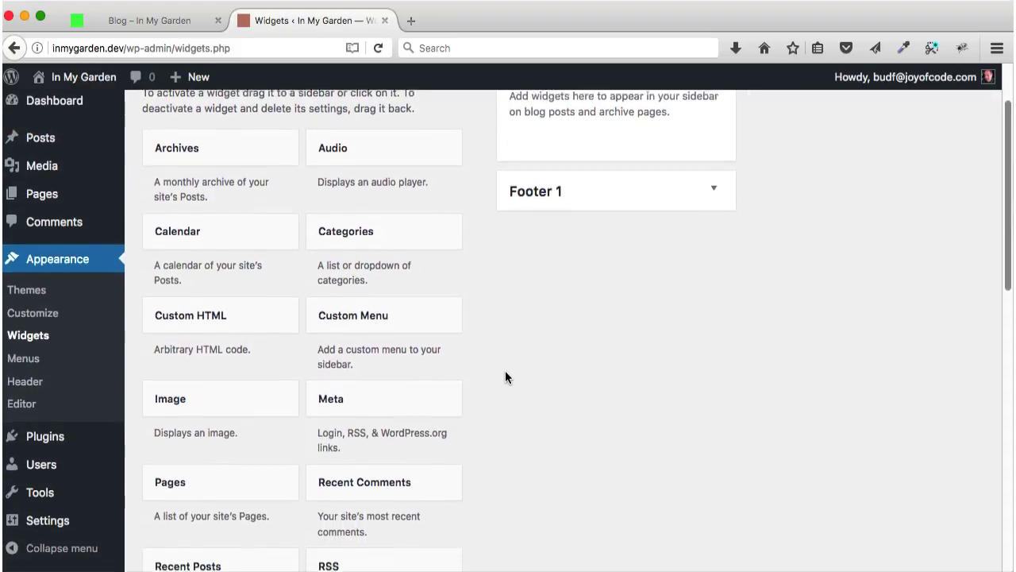
{"action": "scroll", "coordinate": [505, 377], "scroll_direction": "down", "scroll_amount": 3}
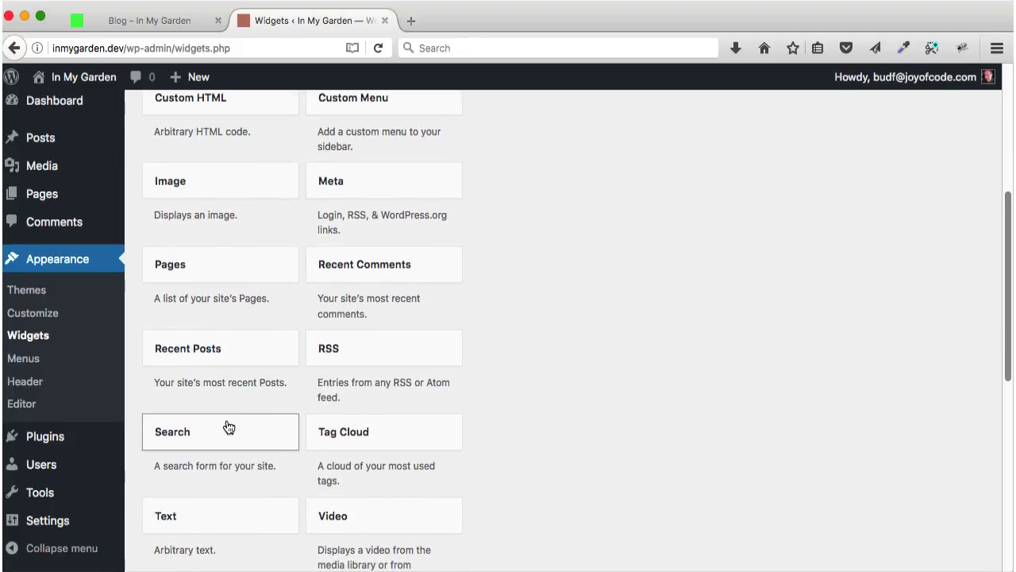
{"action": "left_click_drag", "start_coordinate": [228, 425], "coordinate": [609, 229]}
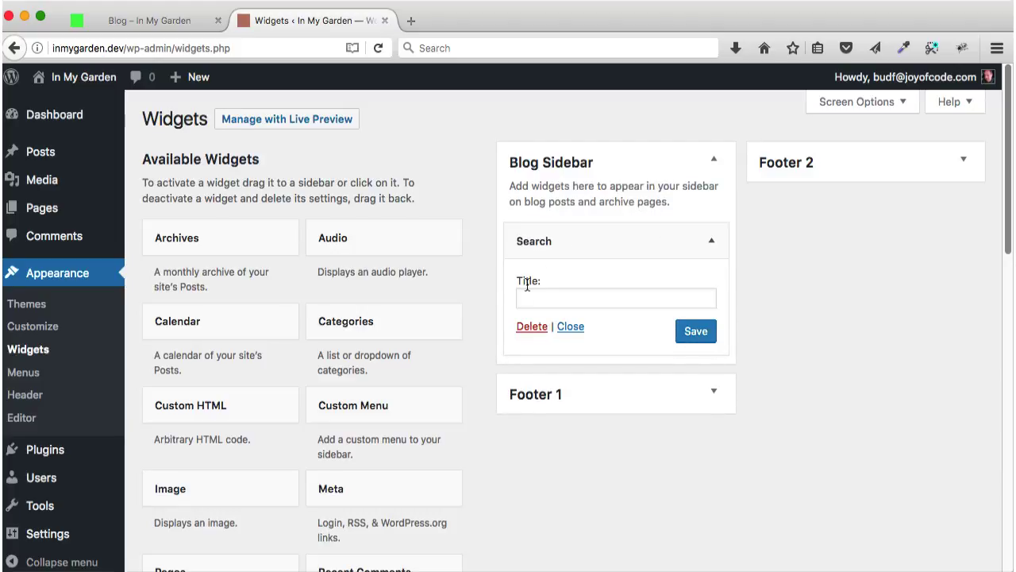
{"action": "left_click", "coordinate": [628, 230]}
Add a Categories widget below Search in the Blog Sidebar, enable Display as dropdown and Show post counts, and save it
{"action": "scroll", "coordinate": [860, 294], "scroll_direction": "down", "scroll_amount": 3}
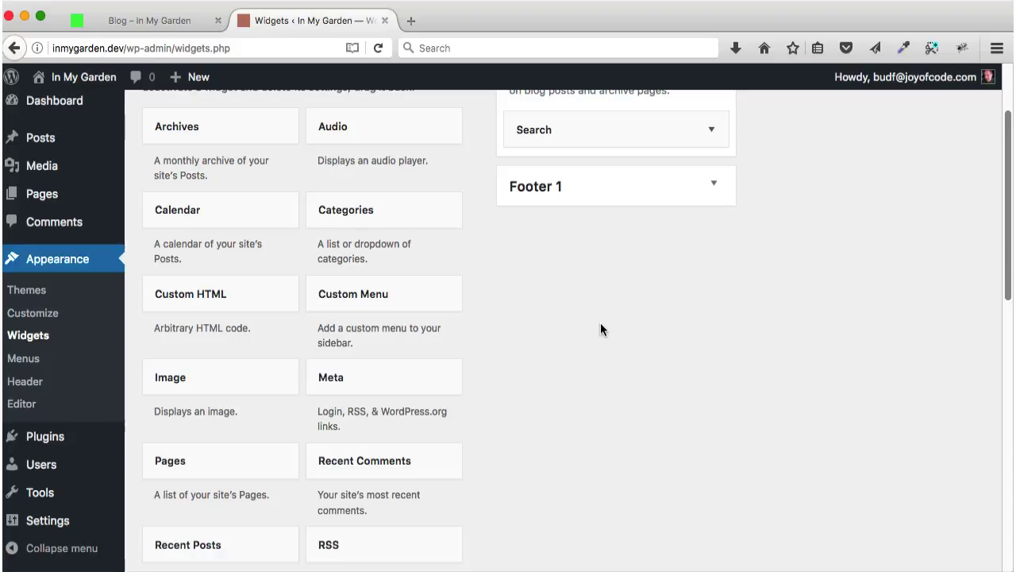
{"action": "left_click_drag", "start_coordinate": [341, 213], "coordinate": [569, 167]}
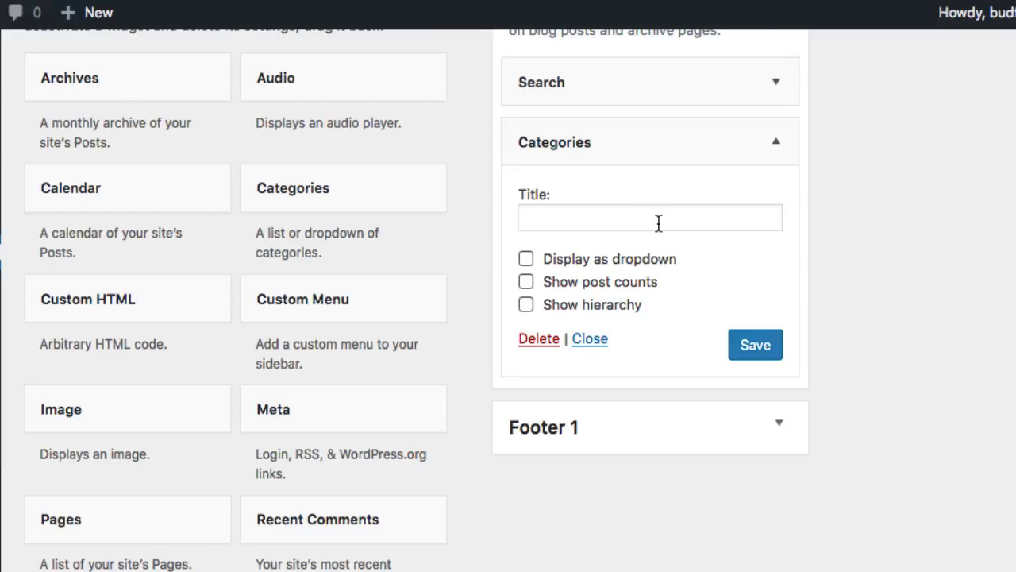
{"action": "left_click", "coordinate": [524, 261]}
{"action": "left_click", "coordinate": [527, 285]}
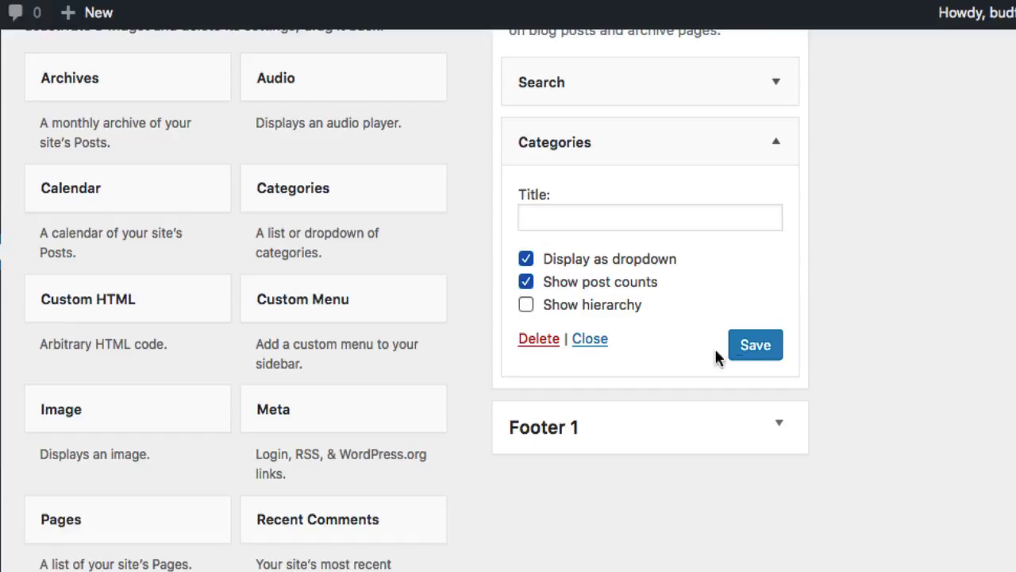
{"action": "left_click", "coordinate": [762, 354]}
{"action": "left_click", "coordinate": [709, 152]}
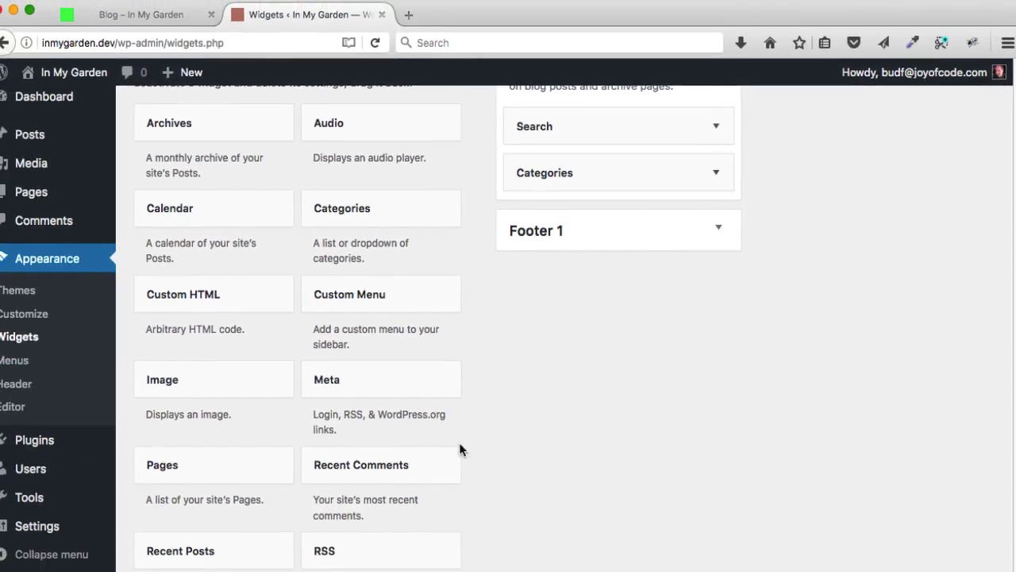
Add a Recent Posts widget below Categories in the Blog Sidebar, keeping its default settings, and collapse it
{"action": "scroll", "coordinate": [411, 455], "scroll_direction": "down", "scroll_amount": 3}
{"action": "scroll", "coordinate": [411, 455], "scroll_direction": "down", "scroll_amount": 8}
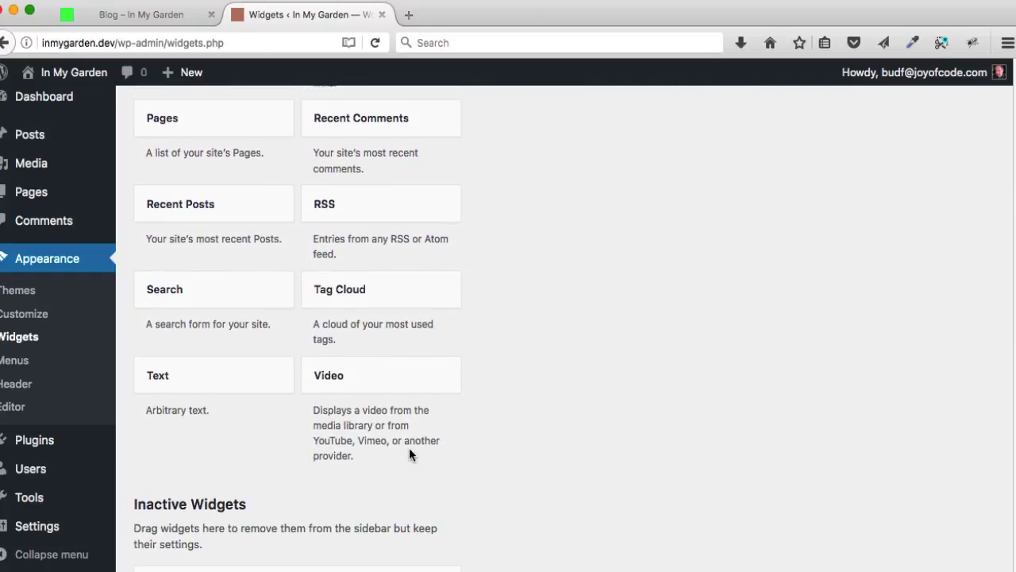
{"action": "scroll", "coordinate": [410, 449], "scroll_direction": "up", "scroll_amount": 1}
{"action": "scroll", "coordinate": [433, 403], "scroll_direction": "up", "scroll_amount": 3}
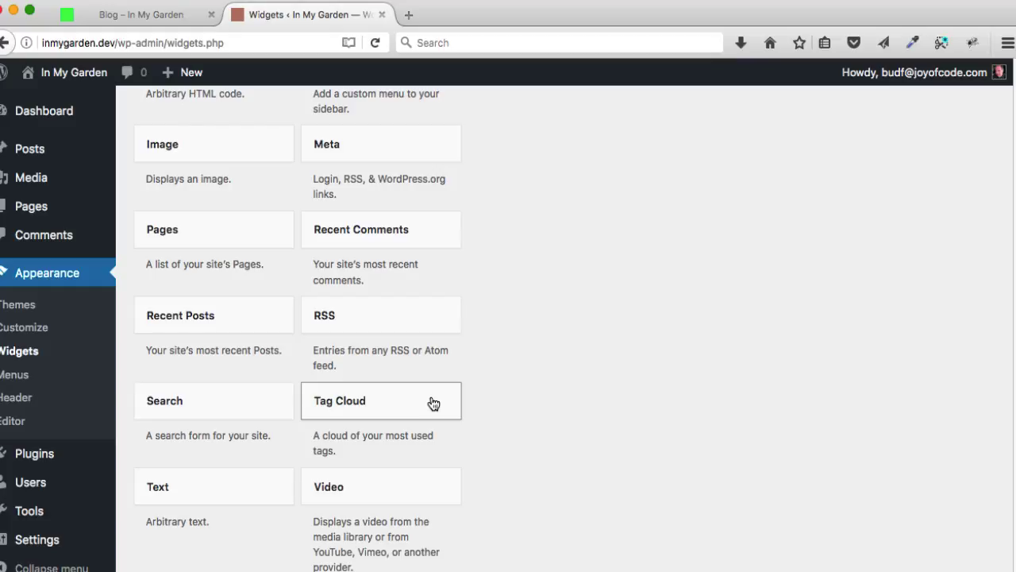
{"action": "left_click_drag", "start_coordinate": [252, 315], "coordinate": [661, 205]}
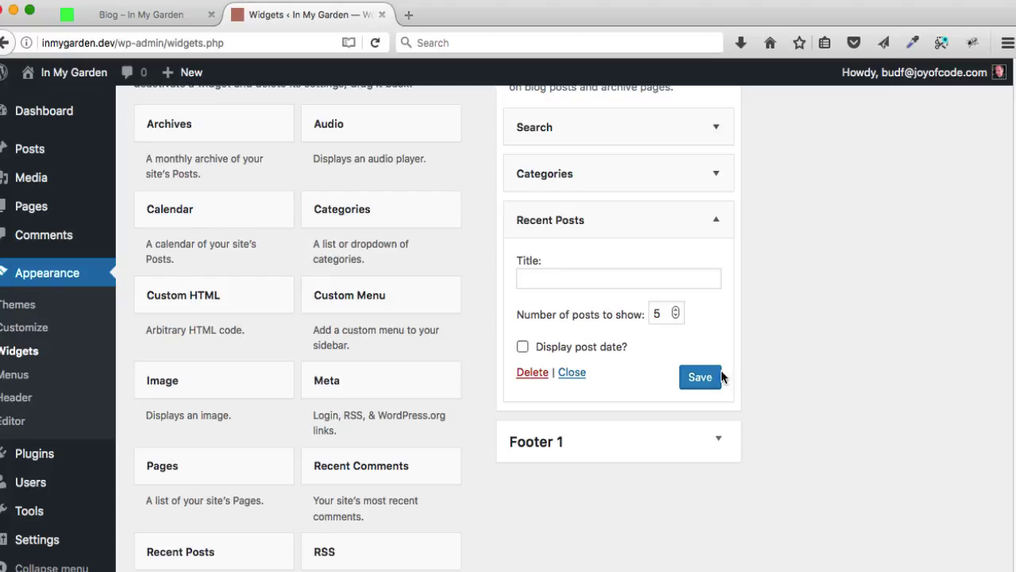
{"action": "left_click", "coordinate": [649, 221]}
{"action": "mouse_move", "coordinate": [649, 125]}
{"action": "left_mouse_down"}
{"action": "mouse_move", "coordinate": [647, 172]}
{"action": "mouse_move", "coordinate": [648, 125]}
{"action": "left_mouse_up"}
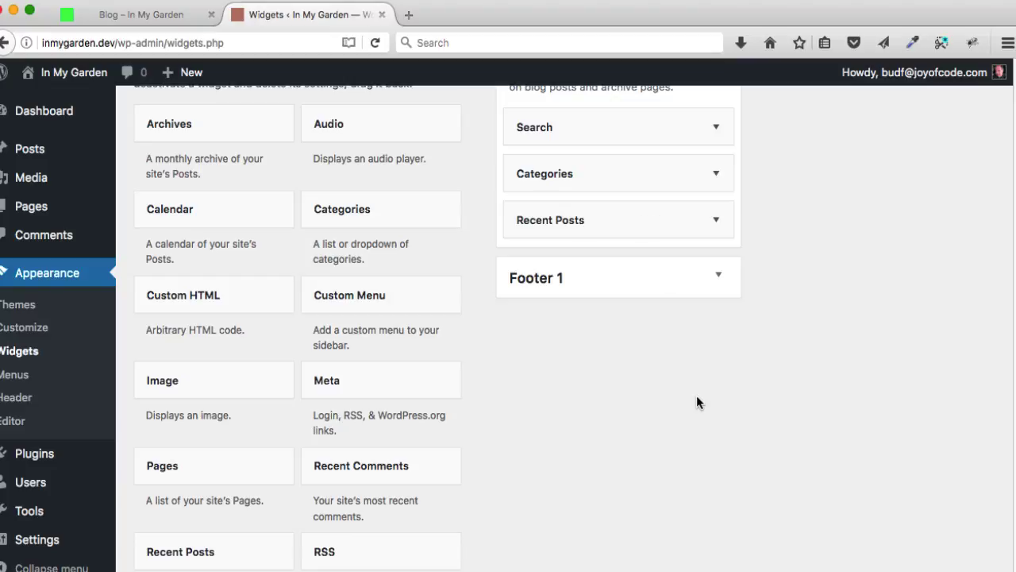
Visit the site's Blog page and examine the Search, Categories and Recent Posts widgets, expanding the category dropdown
{"action": "scroll", "coordinate": [697, 395], "scroll_direction": "up", "scroll_amount": 3}
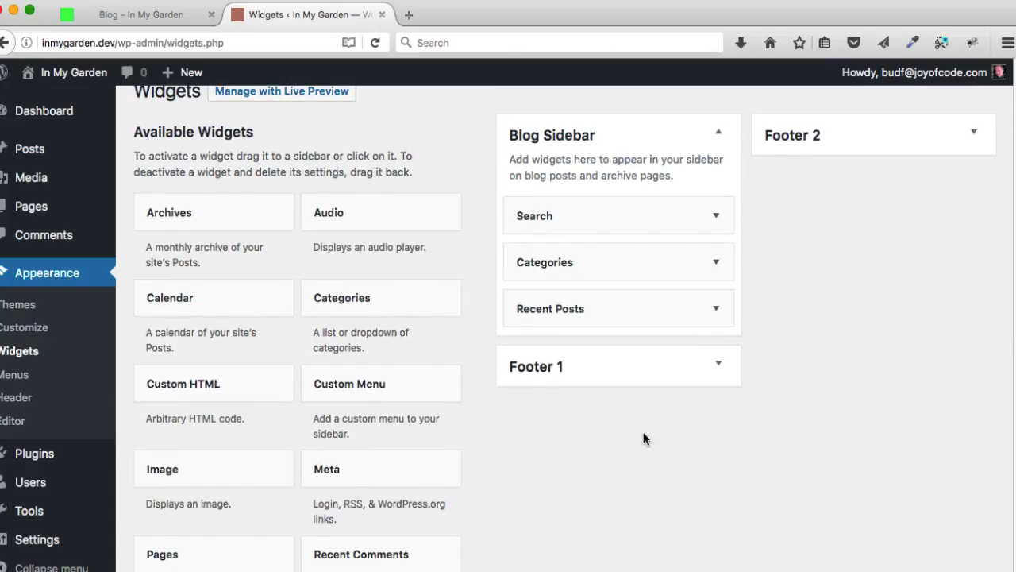
{"action": "left_click", "coordinate": [67, 70]}
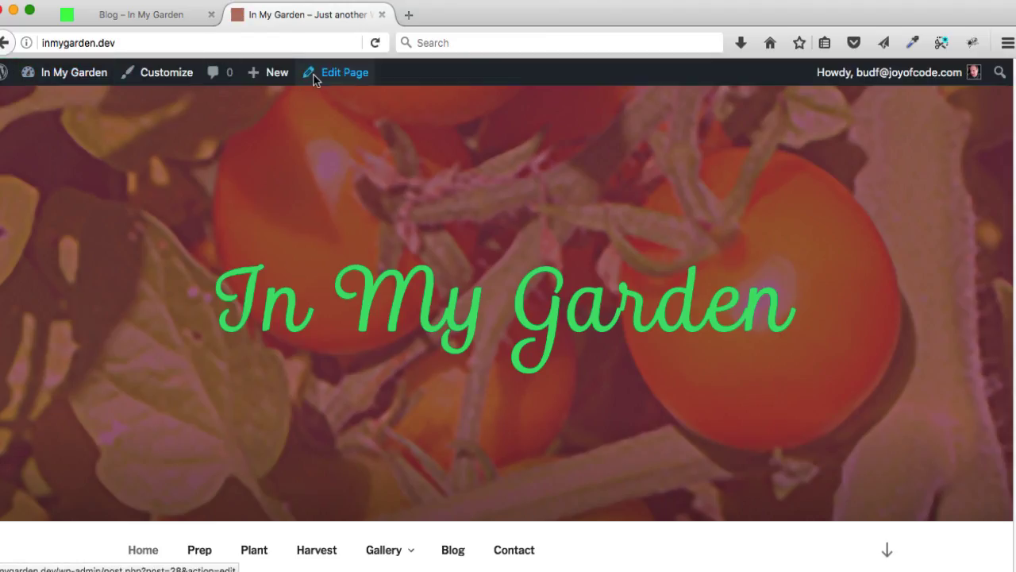
{"action": "scroll", "coordinate": [581, 397], "scroll_direction": "down", "scroll_amount": 3}
{"action": "scroll", "coordinate": [581, 401], "scroll_direction": "down", "scroll_amount": 3}
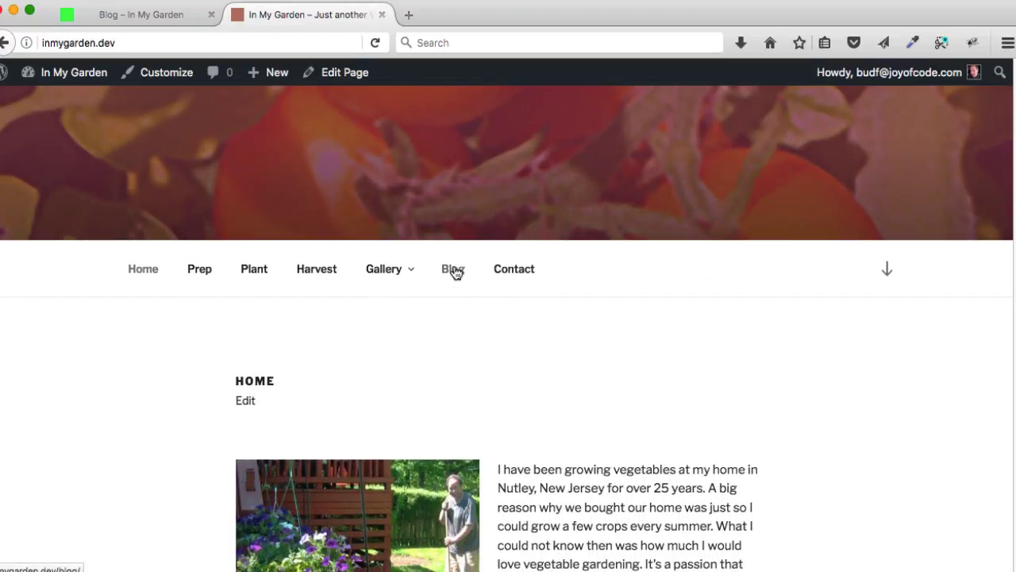
{"action": "left_click", "coordinate": [454, 270]}
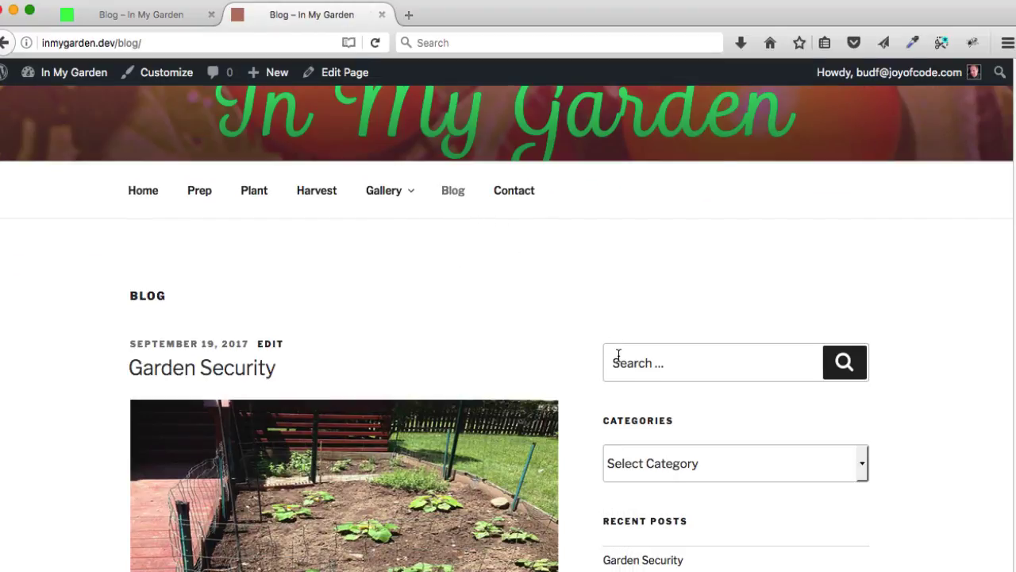
{"action": "scroll", "coordinate": [631, 364], "scroll_direction": "down", "scroll_amount": 3}
{"action": "scroll", "coordinate": [632, 367], "scroll_direction": "down", "scroll_amount": 2}
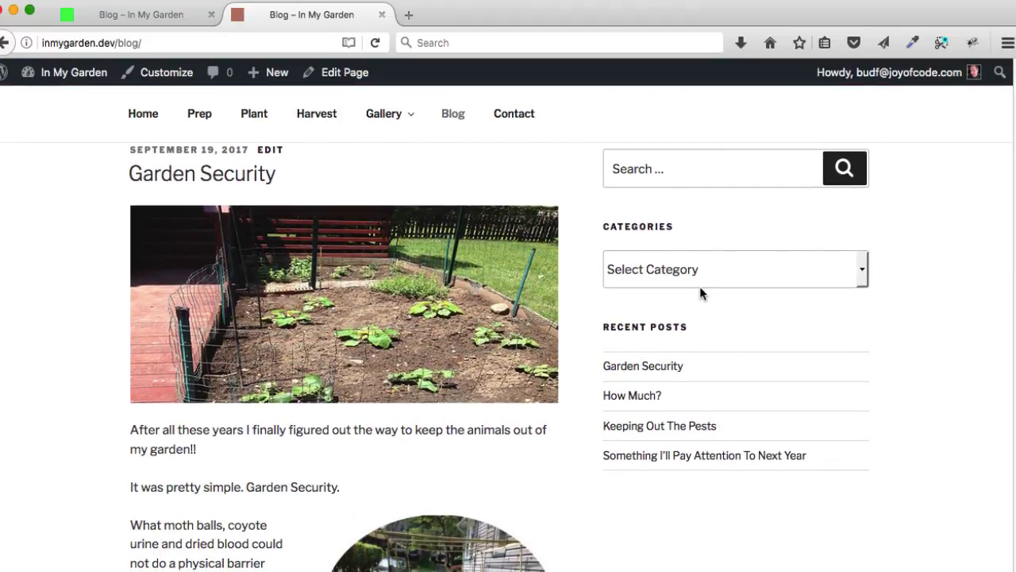
{"action": "left_click", "coordinate": [719, 268]}
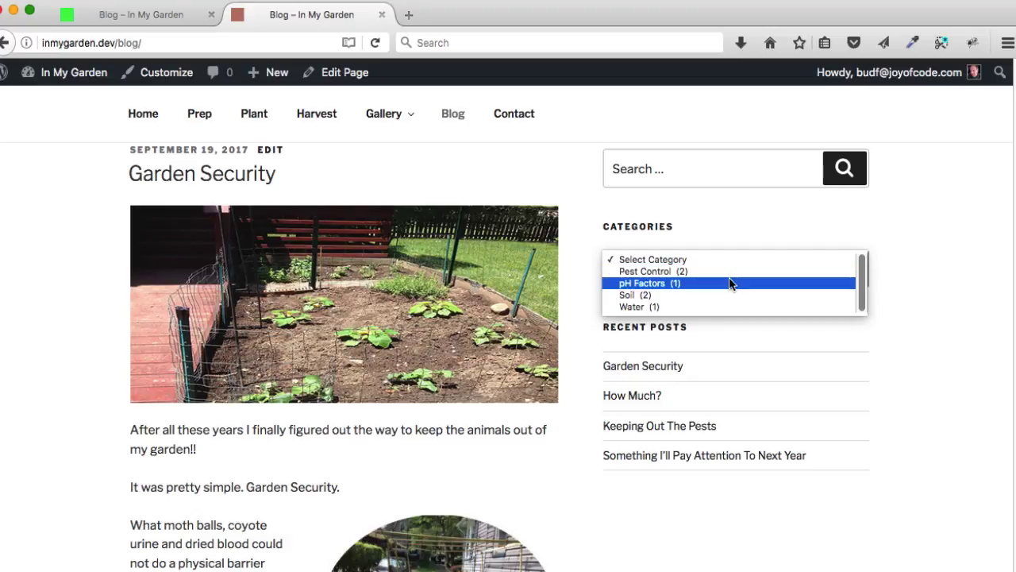
Return to the Widgets management page, turn off Display as dropdown for the Blog Sidebar's Categories widget, save it and collapse its settings
{"action": "left_click", "coordinate": [927, 352]}
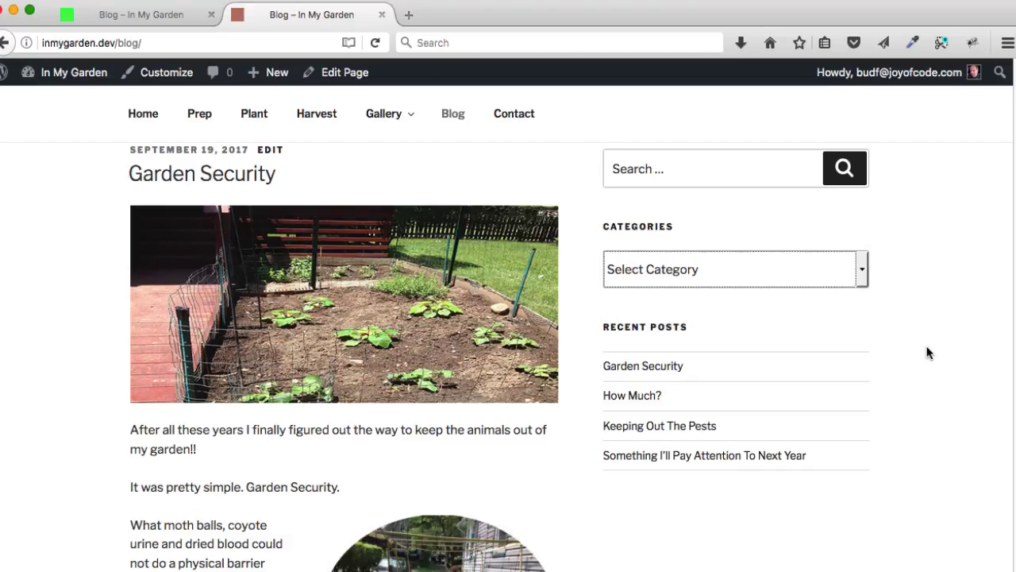
{"action": "mouse_move", "coordinate": [74, 75]}
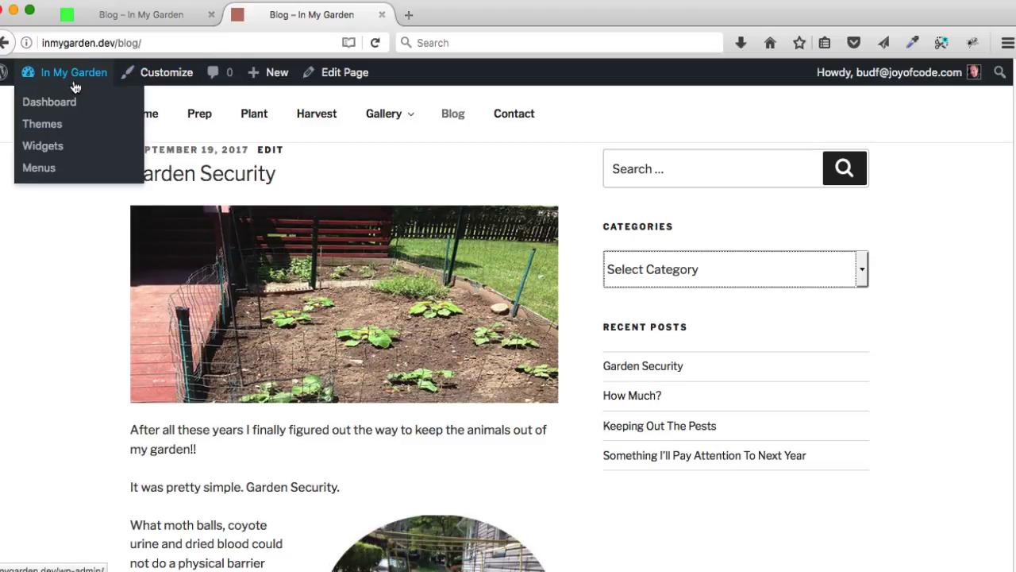
{"action": "left_click", "coordinate": [44, 145]}
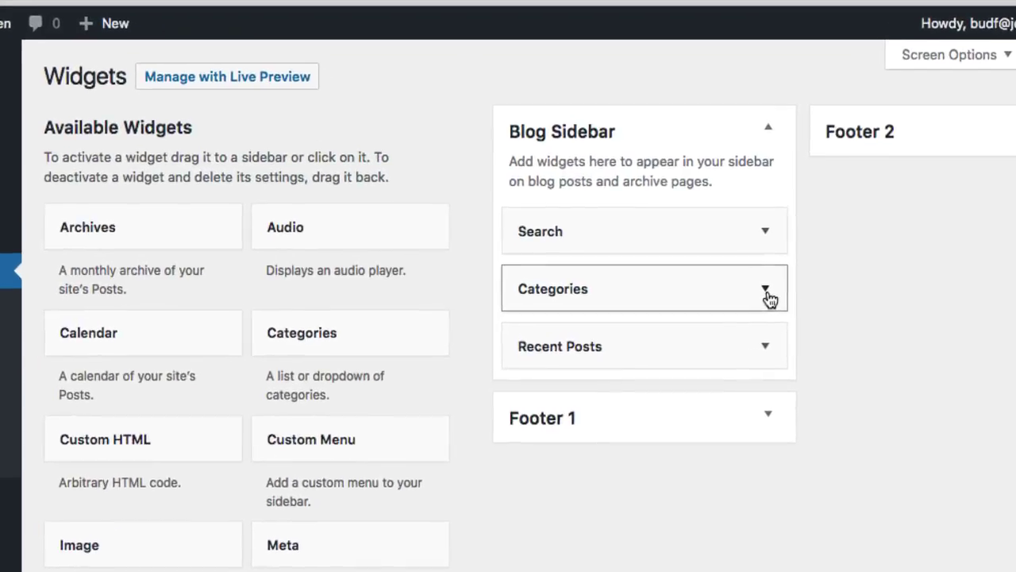
{"action": "left_click", "coordinate": [769, 298]}
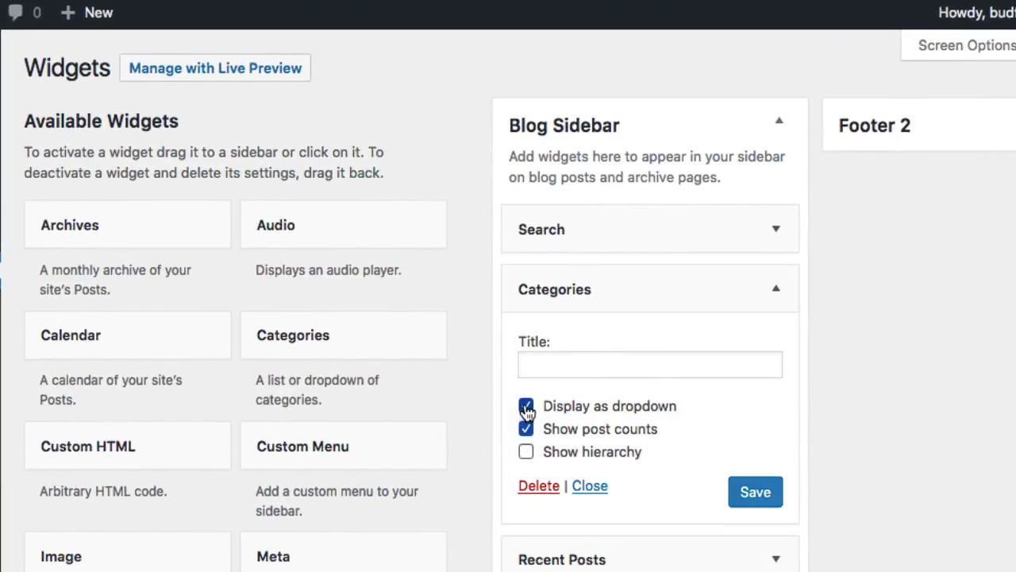
{"action": "left_click", "coordinate": [527, 405]}
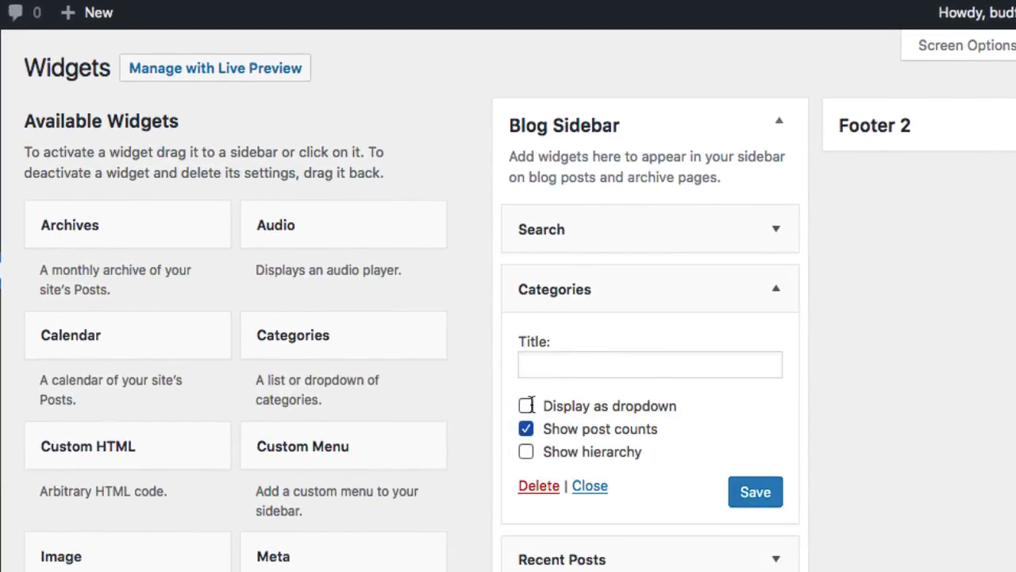
{"action": "left_click", "coordinate": [758, 494]}
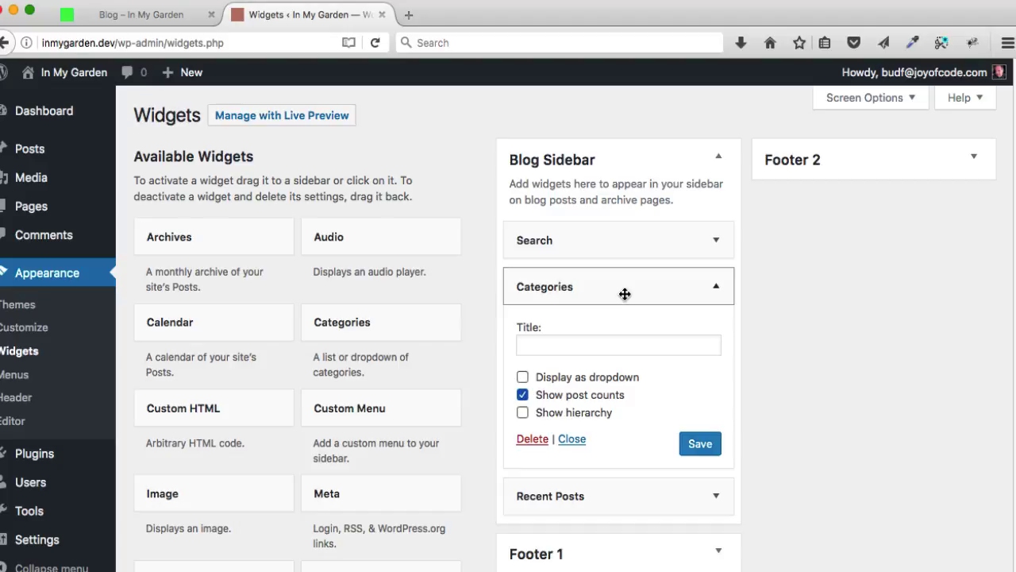
{"action": "left_click", "coordinate": [625, 294]}
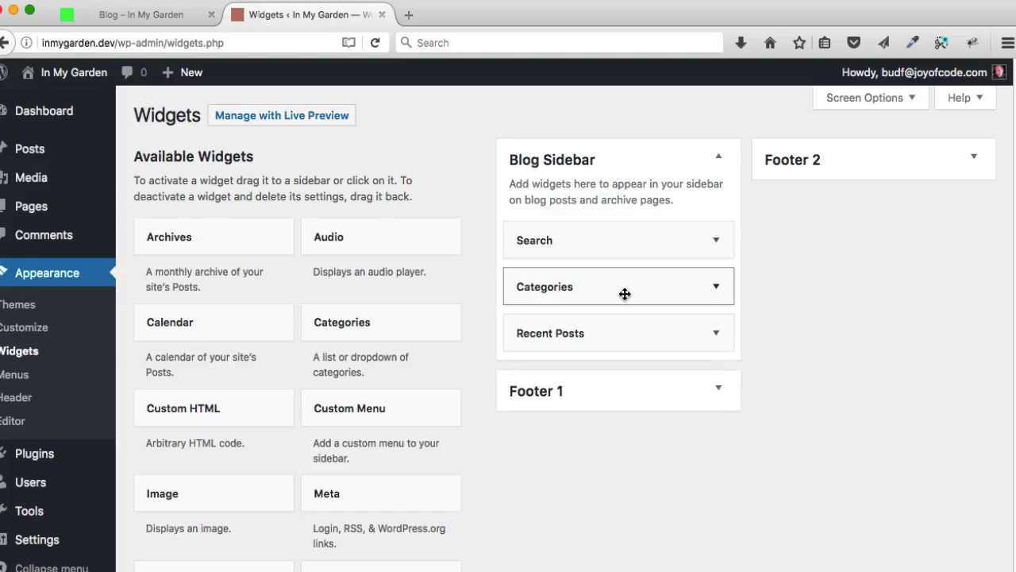
Visit the site's Blog page and examine the Categories and Recent Posts widgets in the sidebar
{"action": "left_click", "coordinate": [33, 79]}
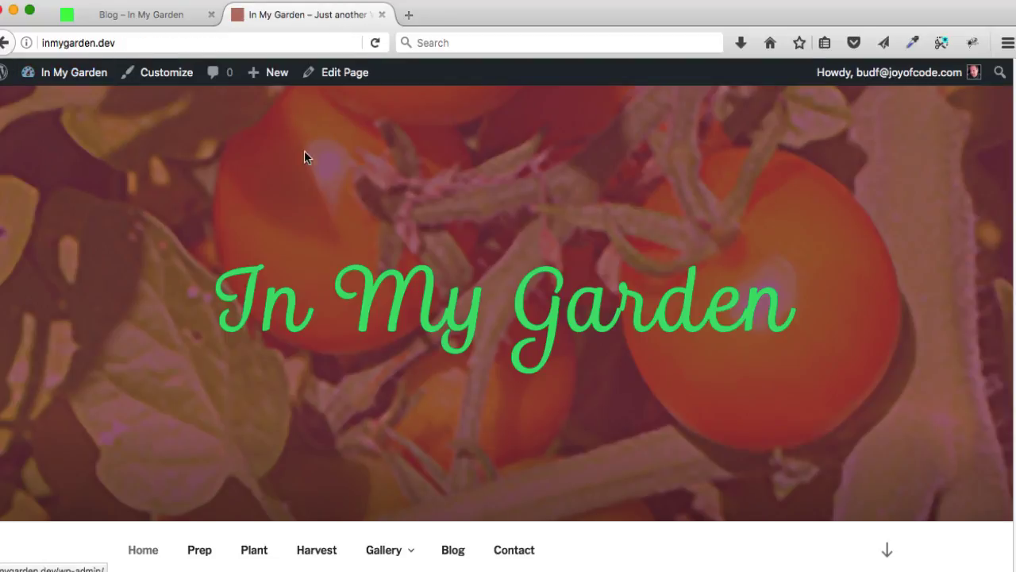
{"action": "scroll", "coordinate": [493, 302], "scroll_direction": "down", "scroll_amount": 3}
{"action": "left_click", "coordinate": [465, 401]}
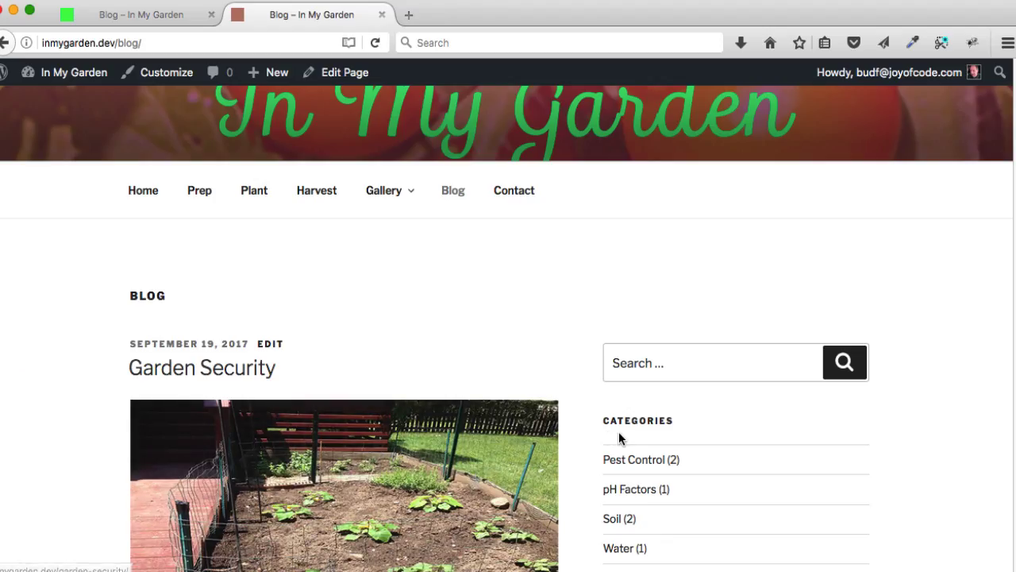
{"action": "scroll", "coordinate": [618, 433], "scroll_direction": "down", "scroll_amount": 2}
{"action": "scroll", "coordinate": [619, 435], "scroll_direction": "down", "scroll_amount": 4}
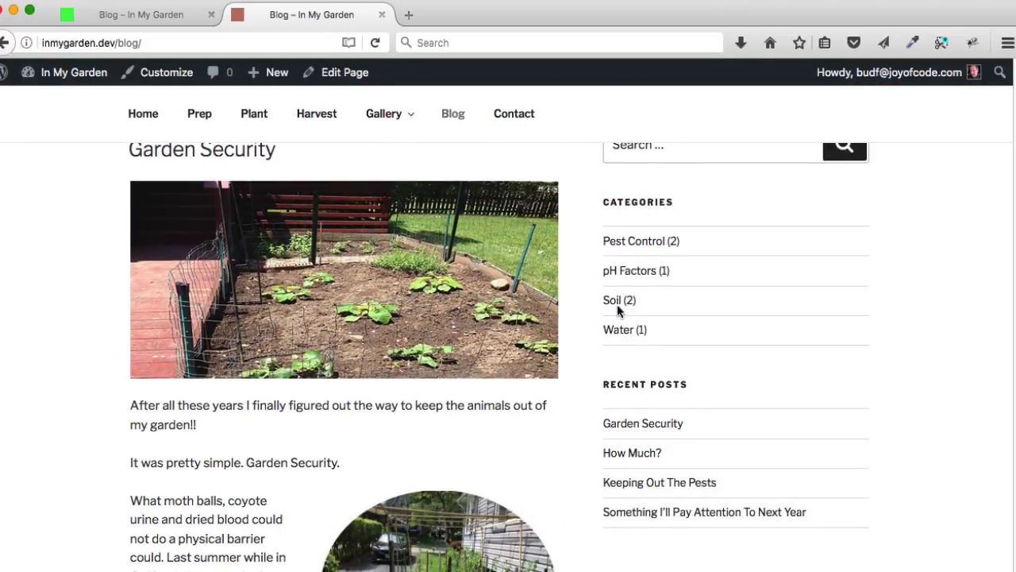
{"action": "scroll", "coordinate": [876, 371], "scroll_direction": "down", "scroll_amount": 5}
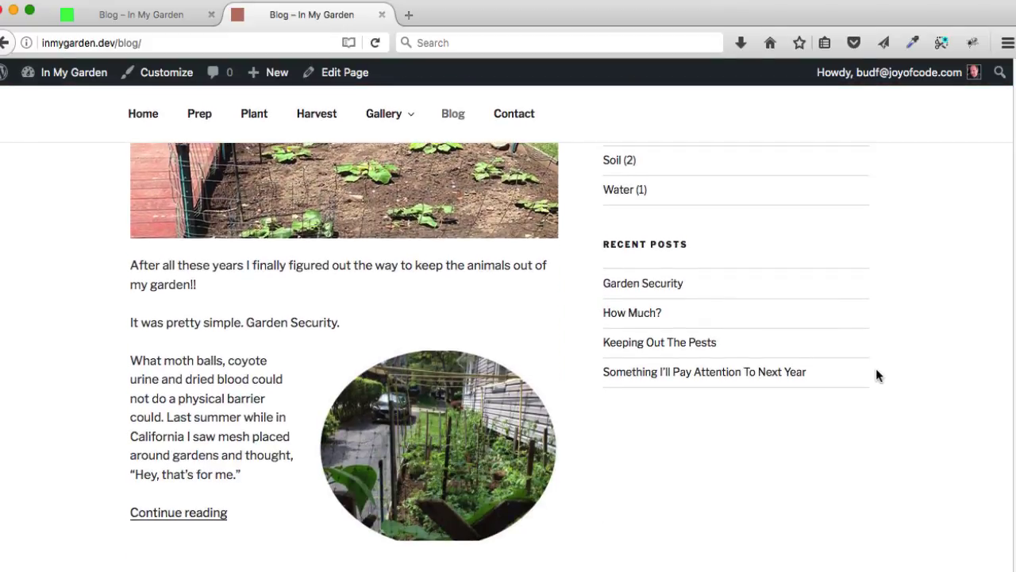
{"action": "scroll", "coordinate": [877, 375], "scroll_direction": "down", "scroll_amount": 1}
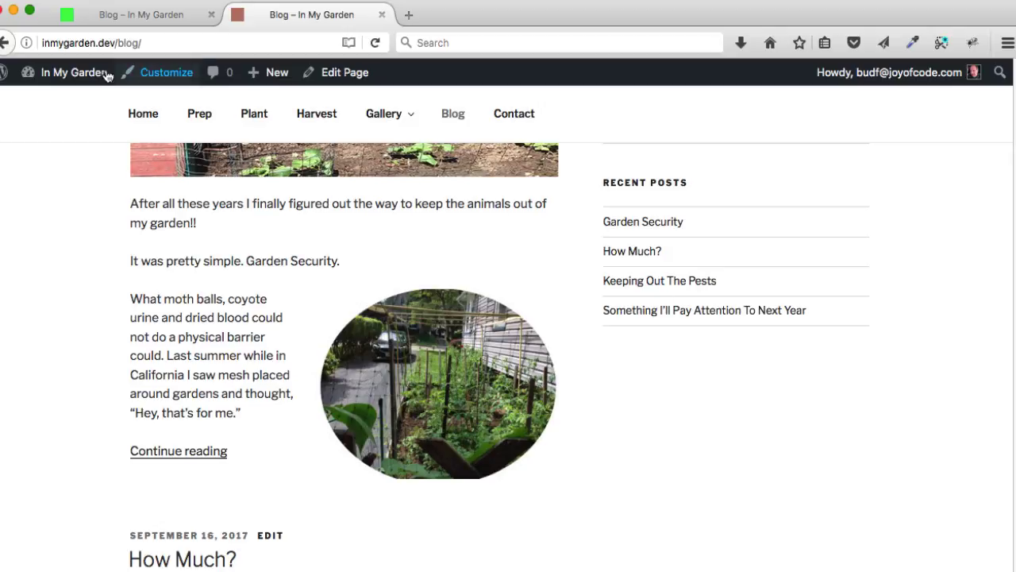
Return to the Widgets management page and collapse the Blog Sidebar area
{"action": "mouse_move", "coordinate": [48, 73]}
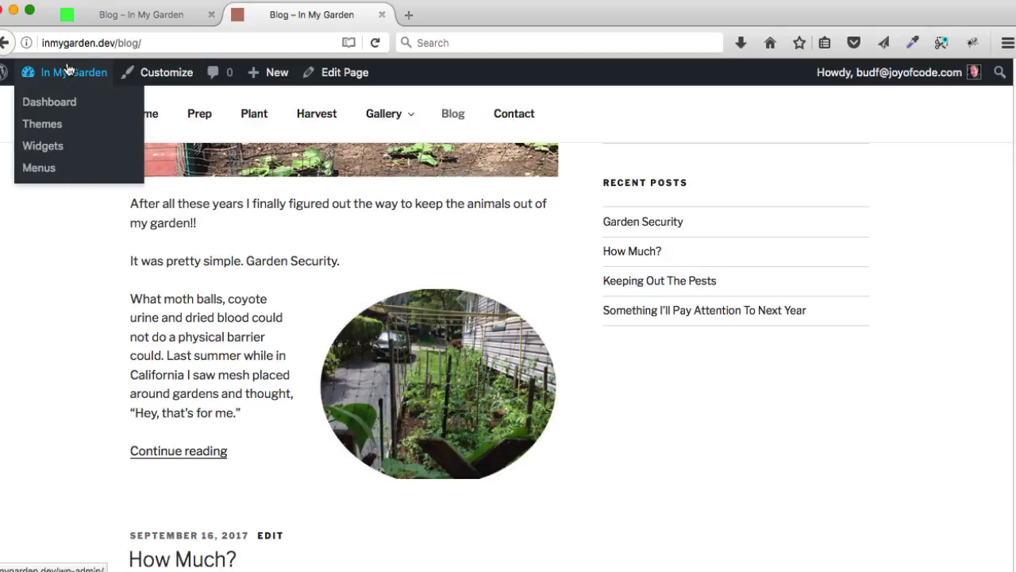
{"action": "left_click", "coordinate": [42, 146]}
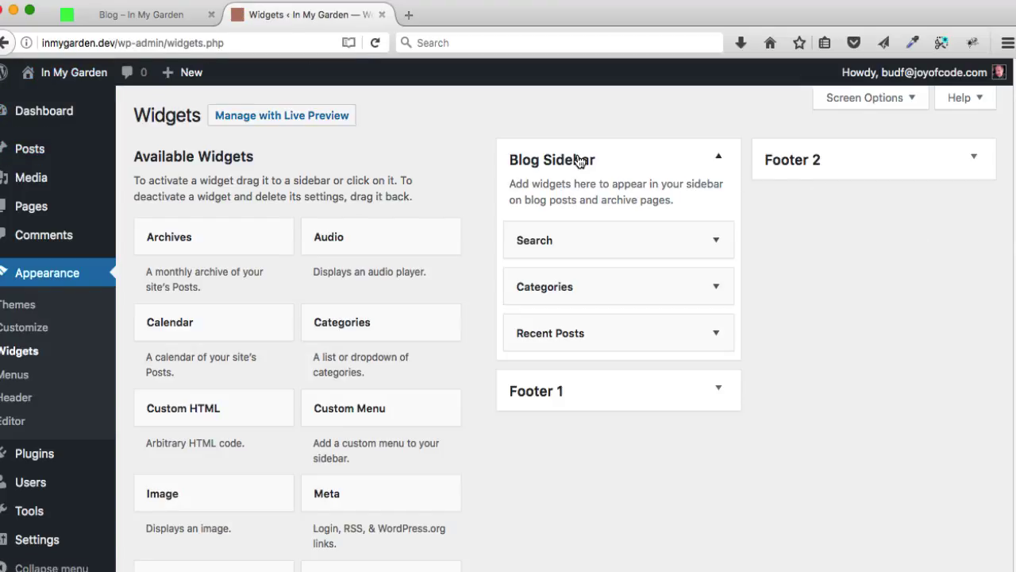
{"action": "left_click", "coordinate": [643, 154]}
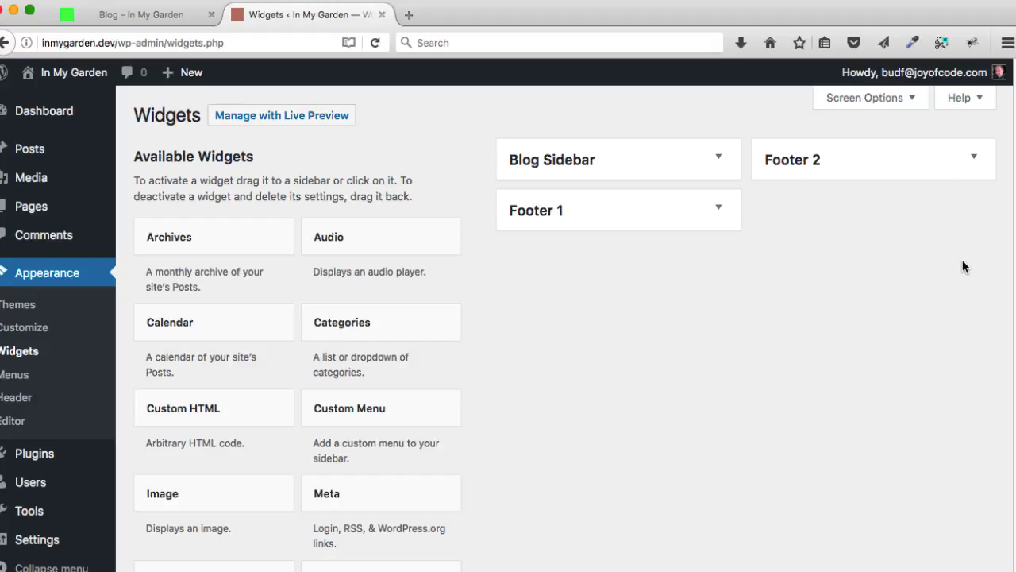
{"action": "scroll", "coordinate": [767, 343], "scroll_direction": "down", "scroll_amount": 1}
{"action": "scroll", "coordinate": [767, 343], "scroll_direction": "up", "scroll_amount": 1}
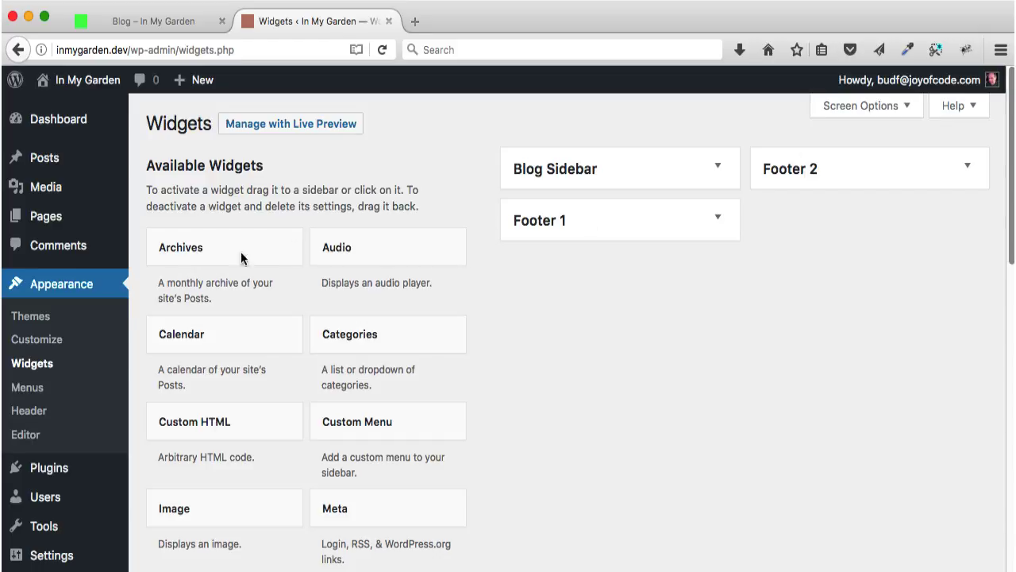
Create a new navigation menu named Footer Menu in the site's menu settings
{"action": "left_click", "coordinate": [33, 389]}
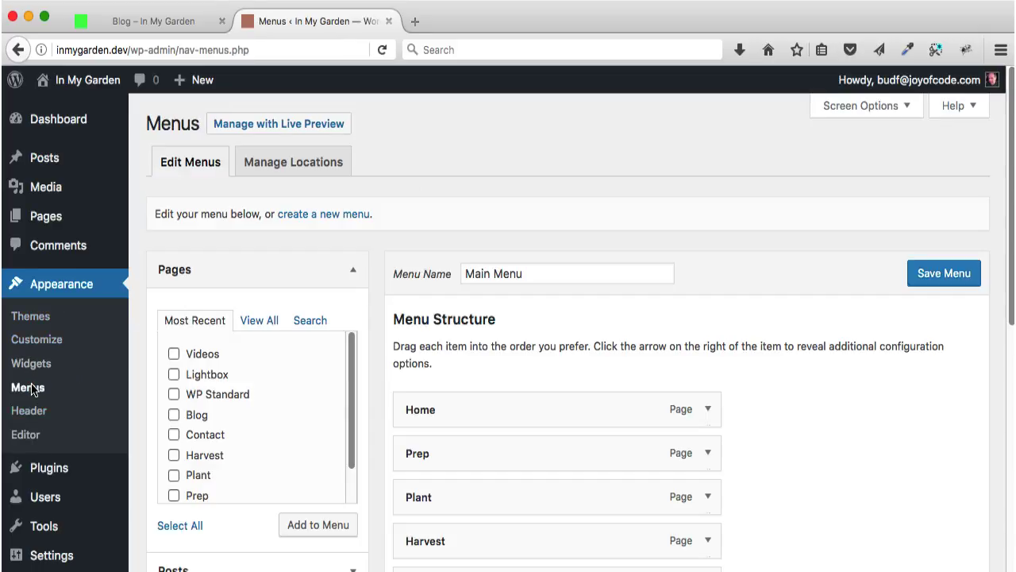
{"action": "scroll", "coordinate": [832, 254], "scroll_direction": "down", "scroll_amount": 1}
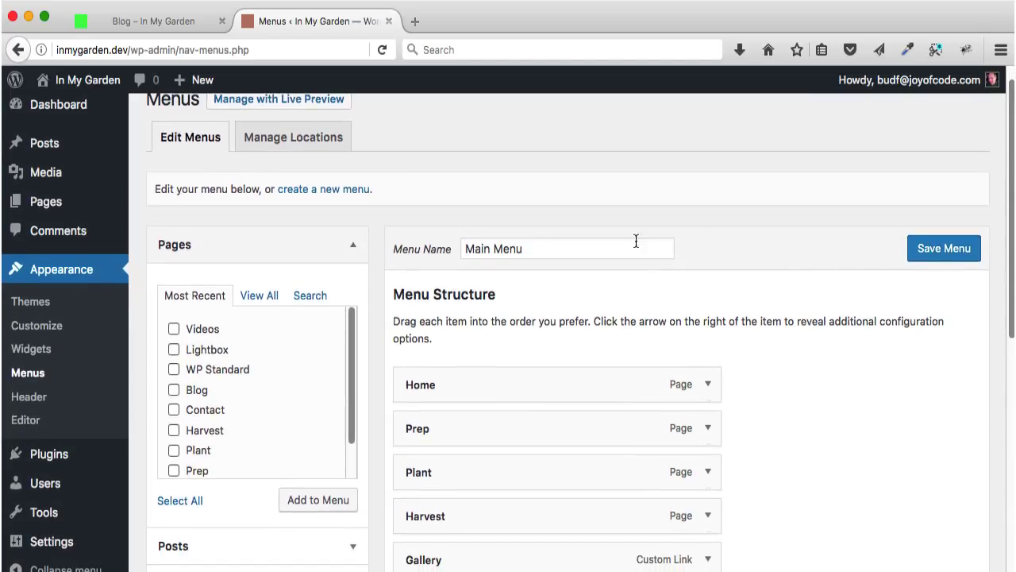
{"action": "scroll", "coordinate": [333, 210], "scroll_direction": "up", "scroll_amount": 1}
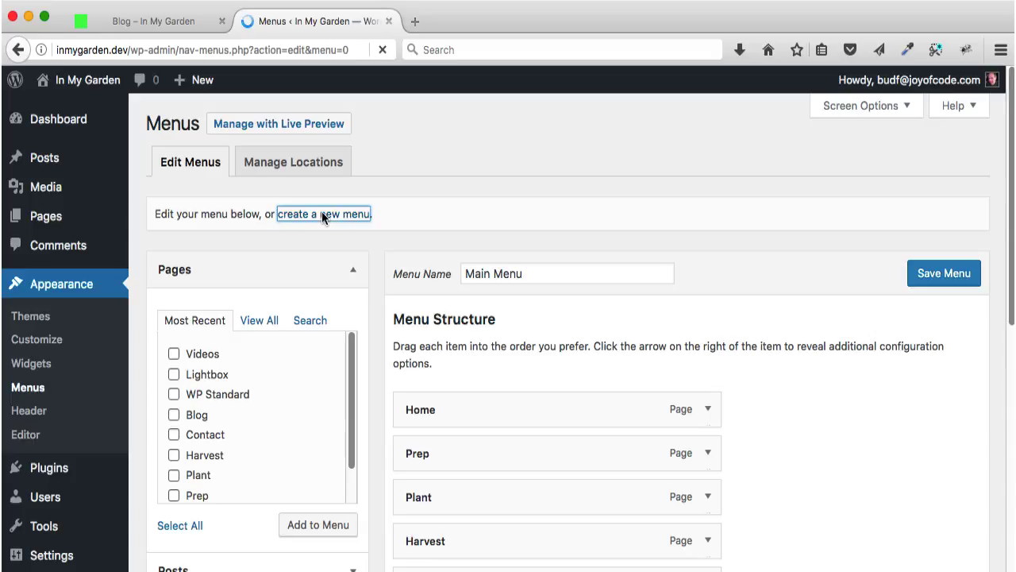
{"action": "left_click", "coordinate": [488, 268]}
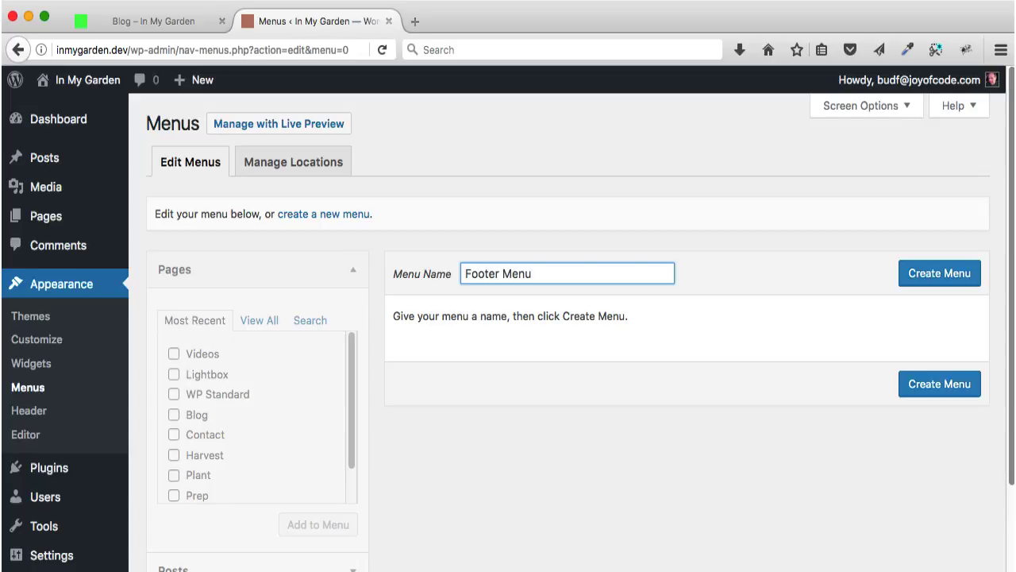
{"action": "left_click", "coordinate": [940, 271]}
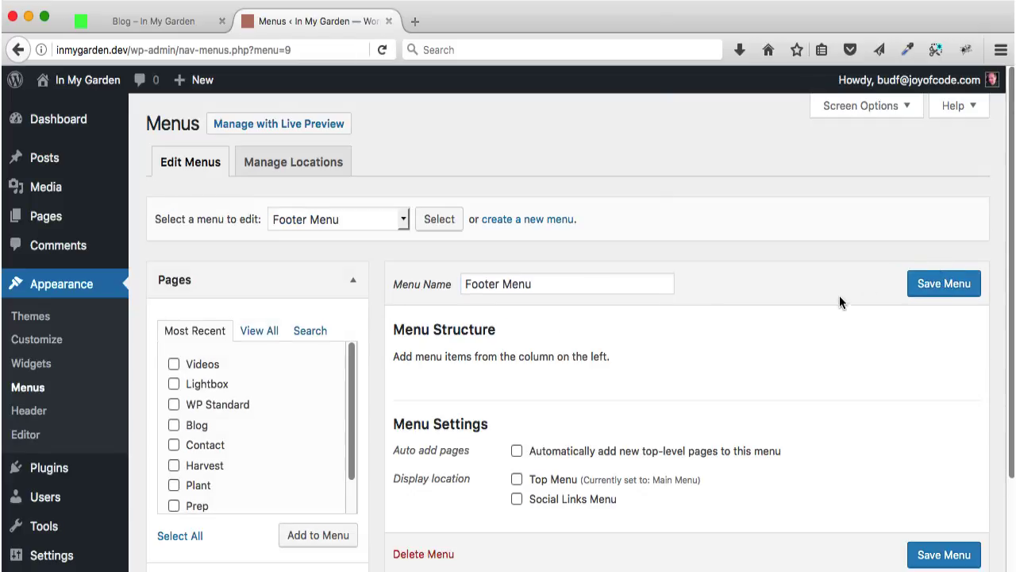
Add the Blog, Harvest, Plant, Prep and Home pages to the Footer Menu
{"action": "scroll", "coordinate": [837, 300], "scroll_direction": "down", "scroll_amount": 3}
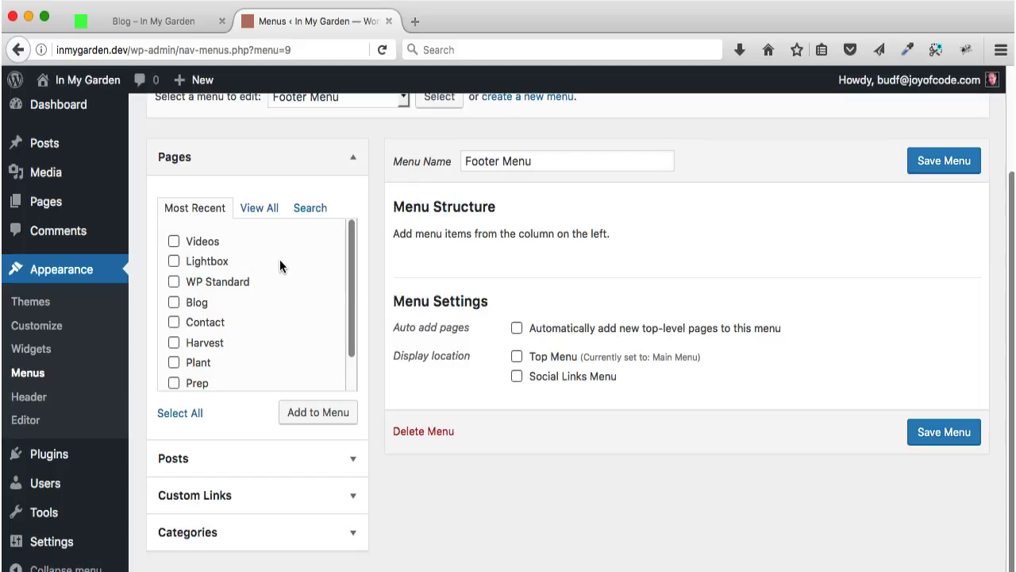
{"action": "left_click", "coordinate": [174, 301]}
{"action": "left_click", "coordinate": [174, 342]}
{"action": "left_click", "coordinate": [174, 362]}
{"action": "left_click", "coordinate": [174, 384]}
{"action": "scroll", "coordinate": [284, 333], "scroll_direction": "down", "scroll_amount": 2}
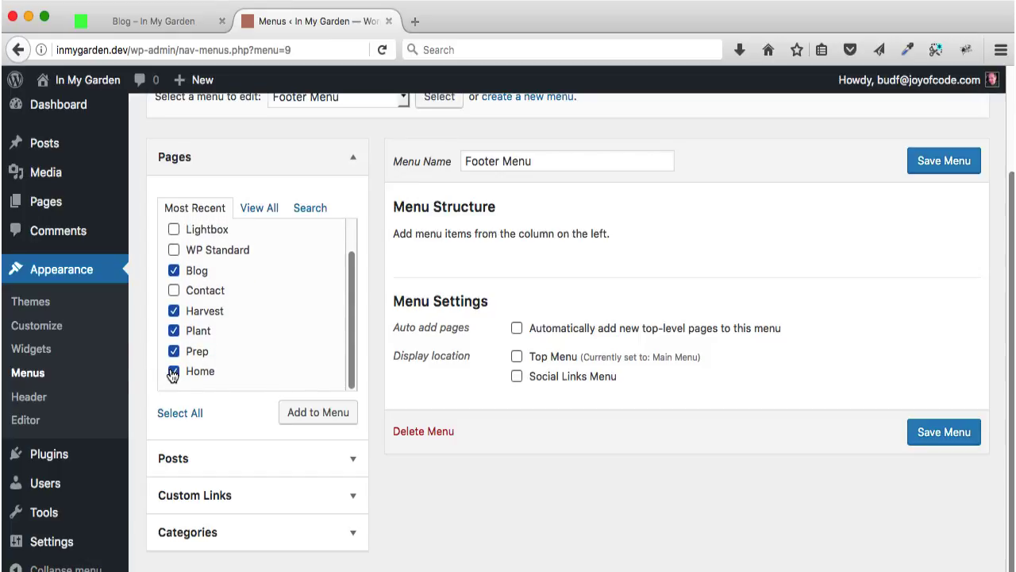
{"action": "left_click", "coordinate": [320, 423]}
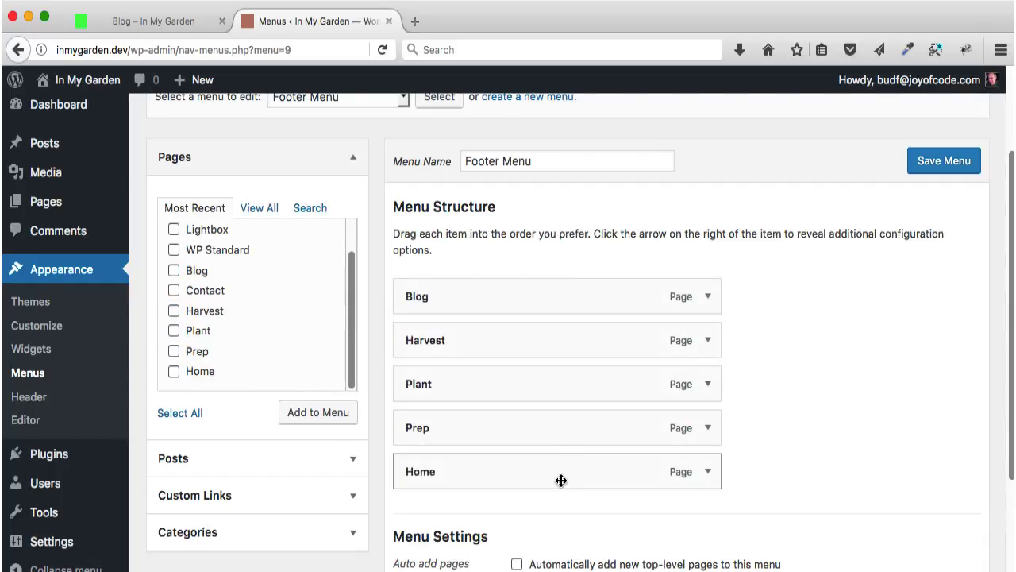
Reorder the Footer Menu so Home comes first, Prep second and Blog last
{"action": "left_click_drag", "start_coordinate": [561, 481], "coordinate": [554, 310]}
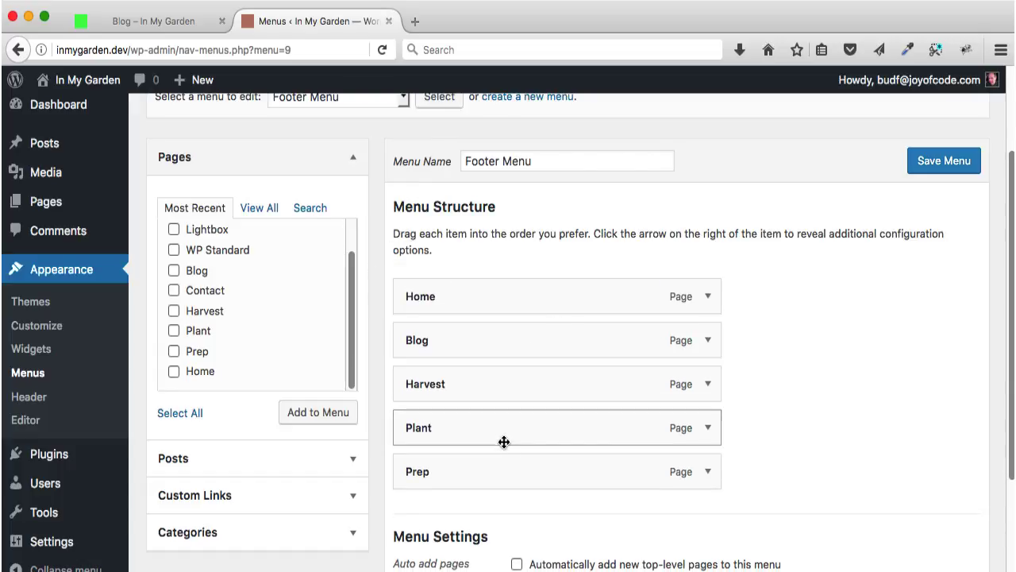
{"action": "left_click_drag", "start_coordinate": [504, 470], "coordinate": [491, 407]}
{"action": "left_click_drag", "start_coordinate": [500, 358], "coordinate": [496, 493]}
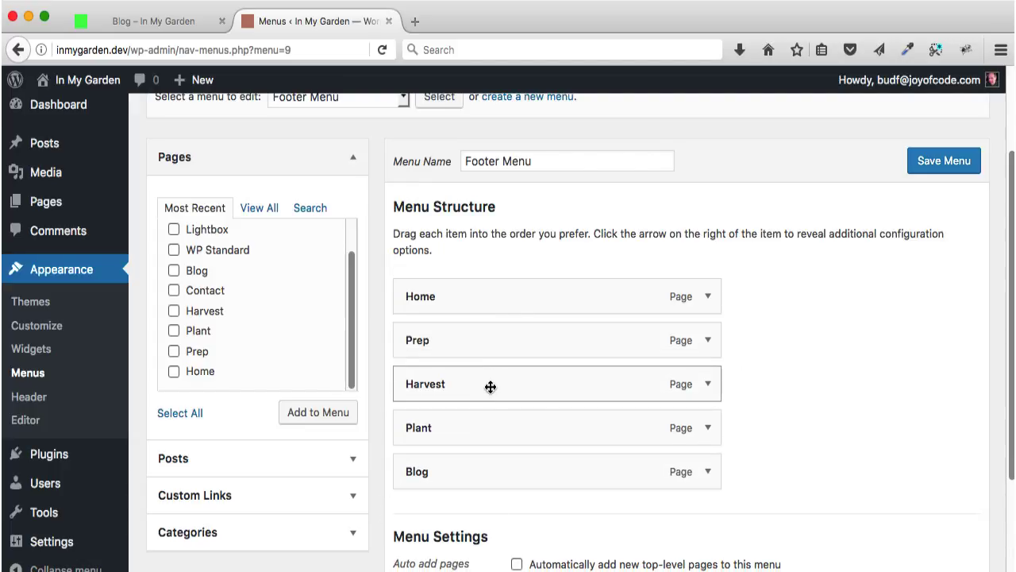
Try to move the Plant item above Harvest directly in the Footer Menu structure
{"action": "left_click_drag", "start_coordinate": [487, 429], "coordinate": [448, 405]}
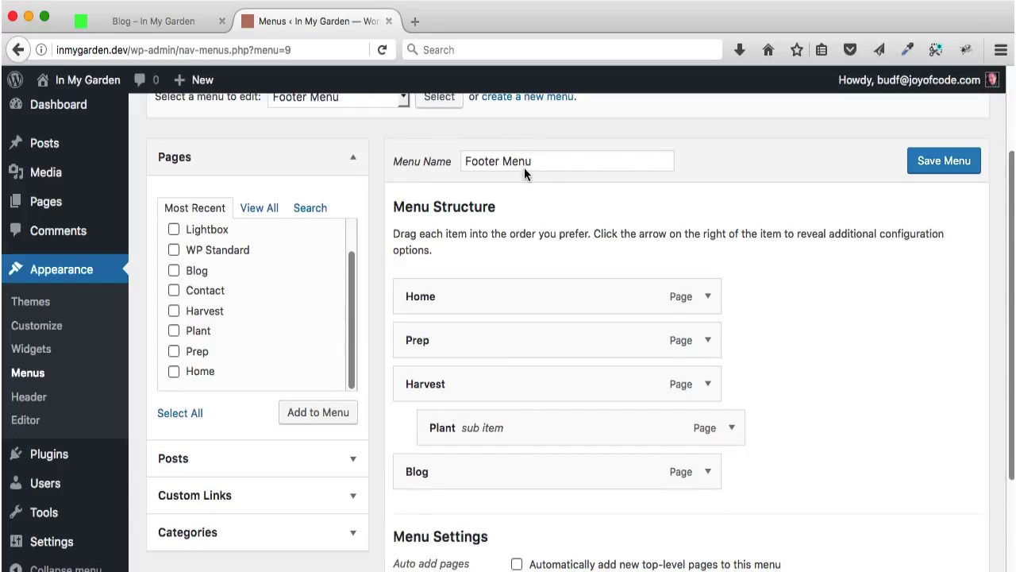
{"action": "left_click_drag", "start_coordinate": [567, 429], "coordinate": [512, 498]}
{"action": "left_click_drag", "start_coordinate": [526, 427], "coordinate": [524, 474]}
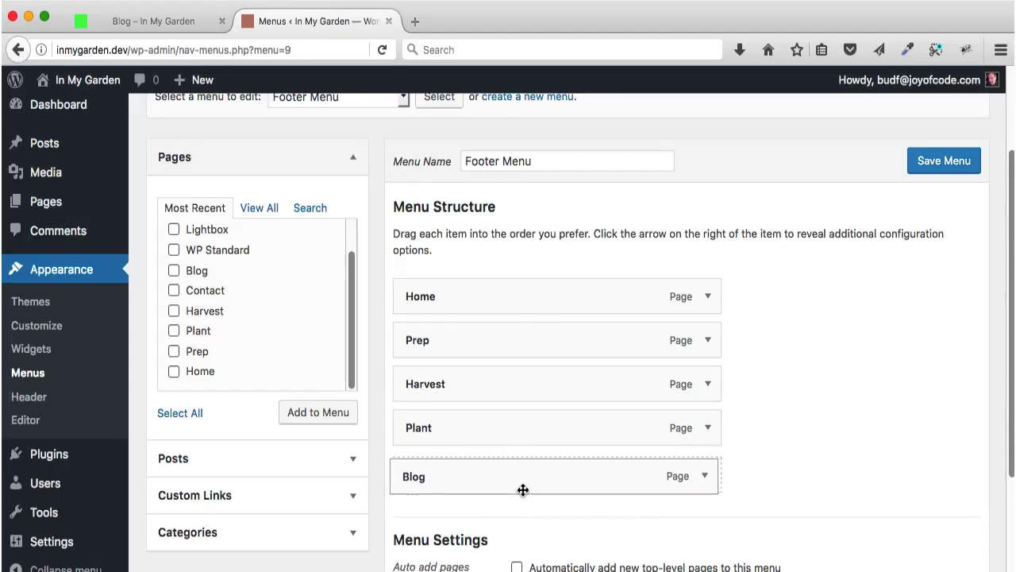
{"action": "left_click_drag", "start_coordinate": [511, 424], "coordinate": [490, 447]}
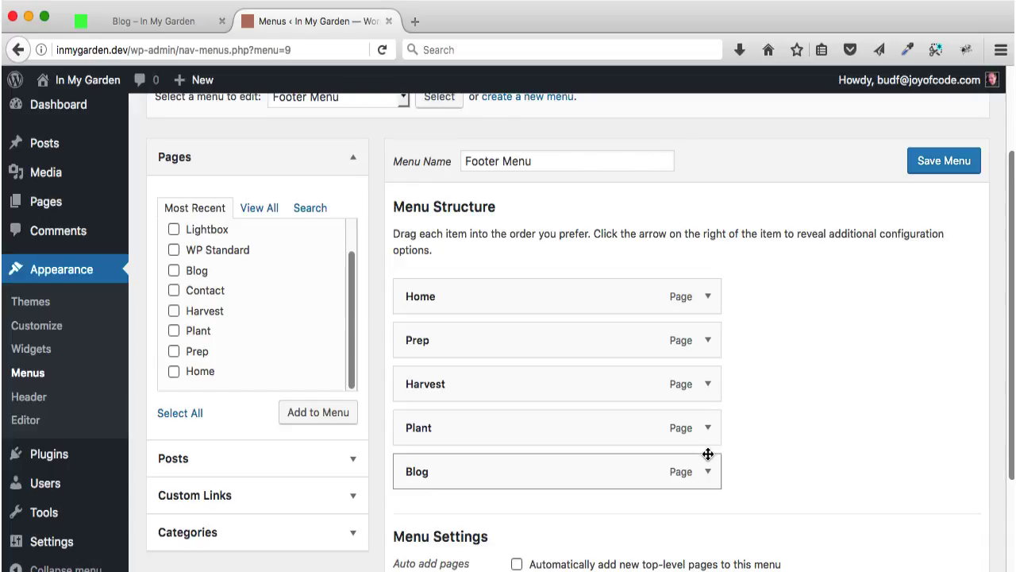
Expand the Plant item's settings, move it up one position above Harvest, and collapse the settings
{"action": "left_click", "coordinate": [709, 427]}
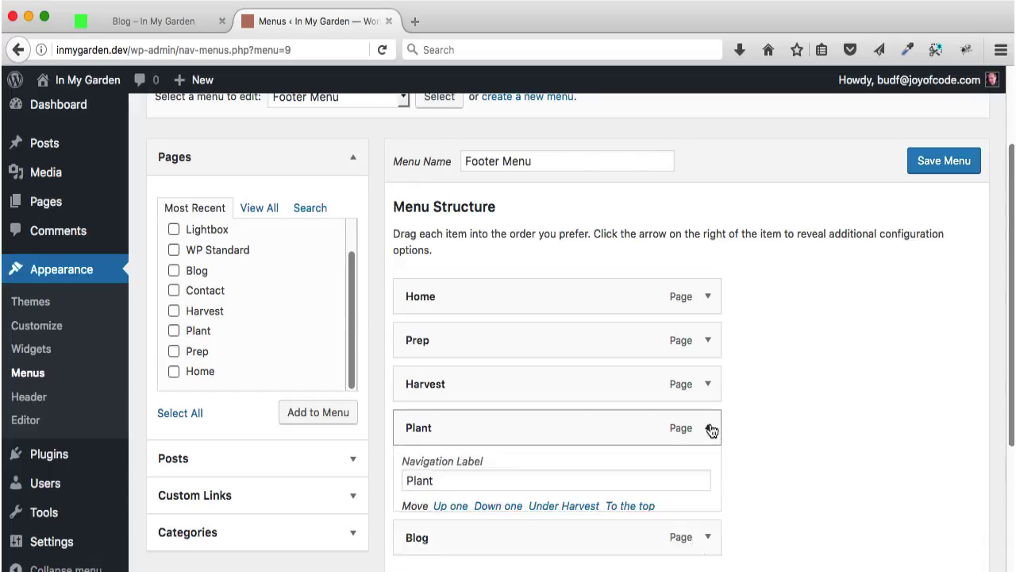
{"action": "scroll", "coordinate": [719, 430], "scroll_direction": "down", "scroll_amount": 5}
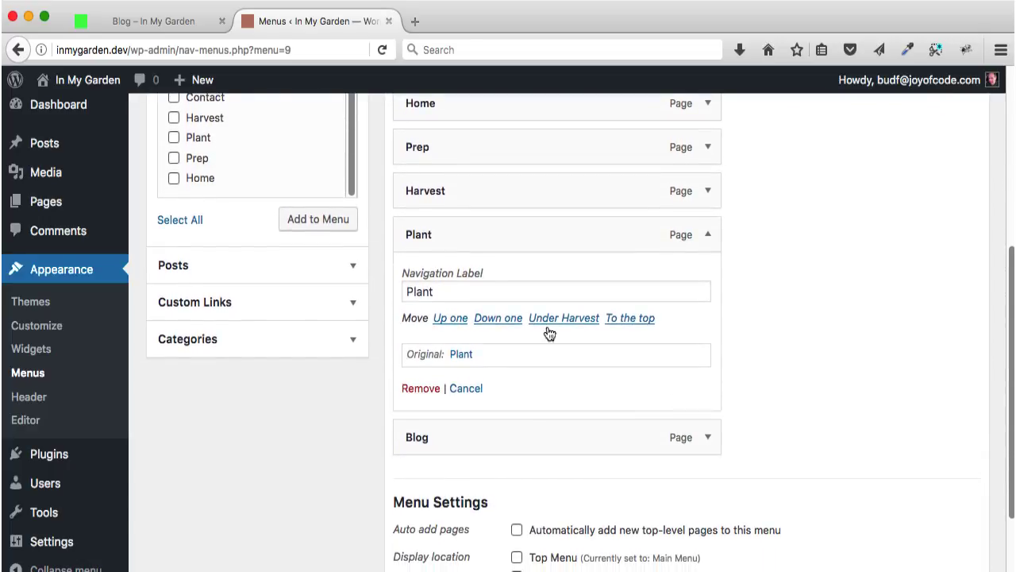
{"action": "left_click", "coordinate": [449, 318]}
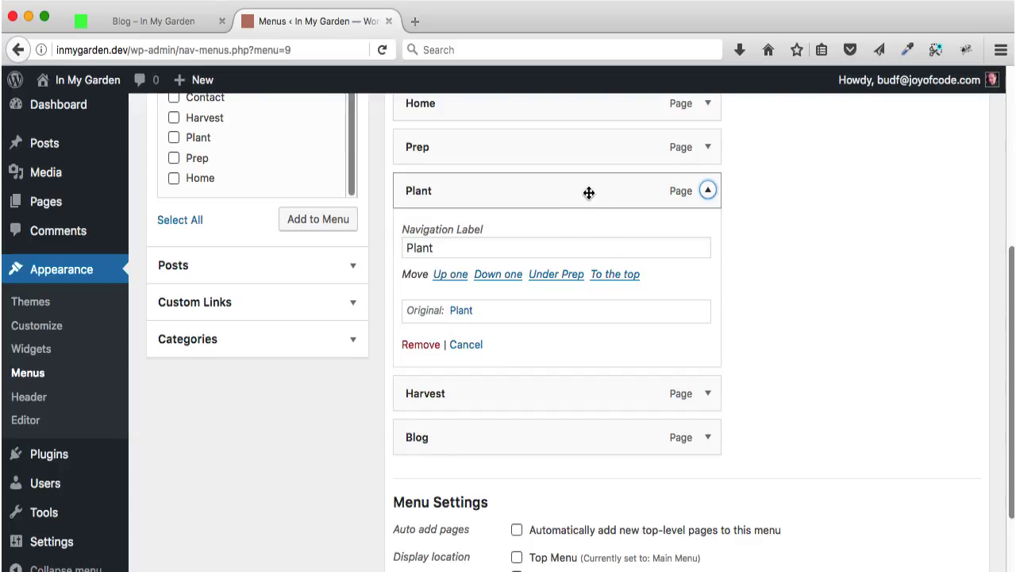
{"action": "left_click", "coordinate": [708, 191]}
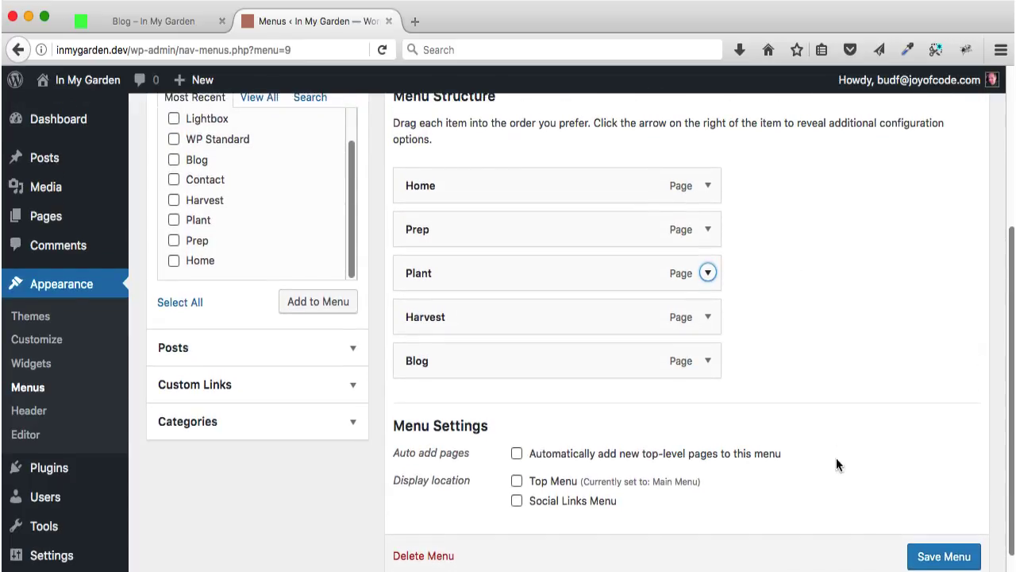
Save the Footer Menu and return to the Widgets management page
{"action": "left_click", "coordinate": [947, 558]}
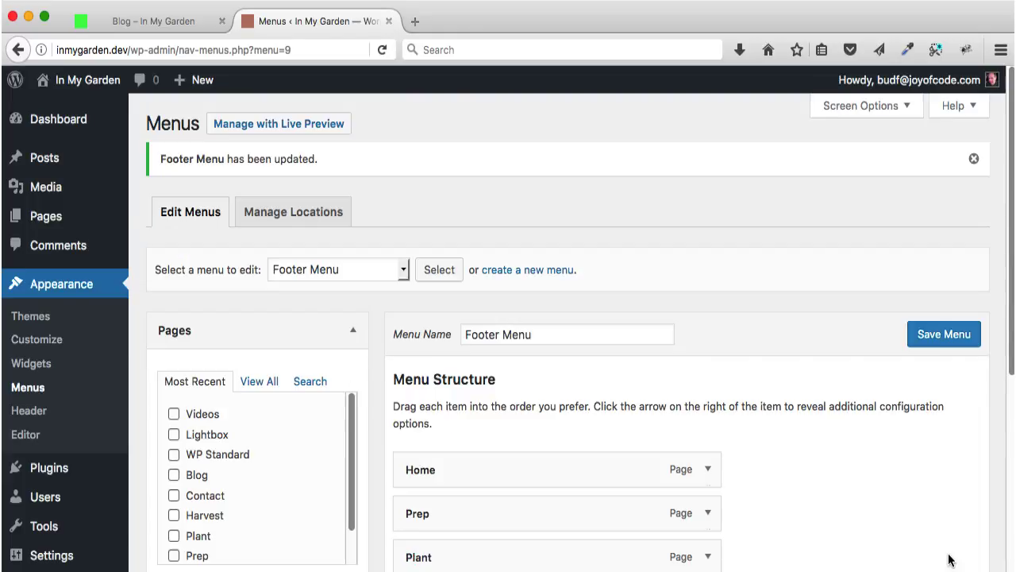
{"action": "left_click", "coordinate": [33, 364]}
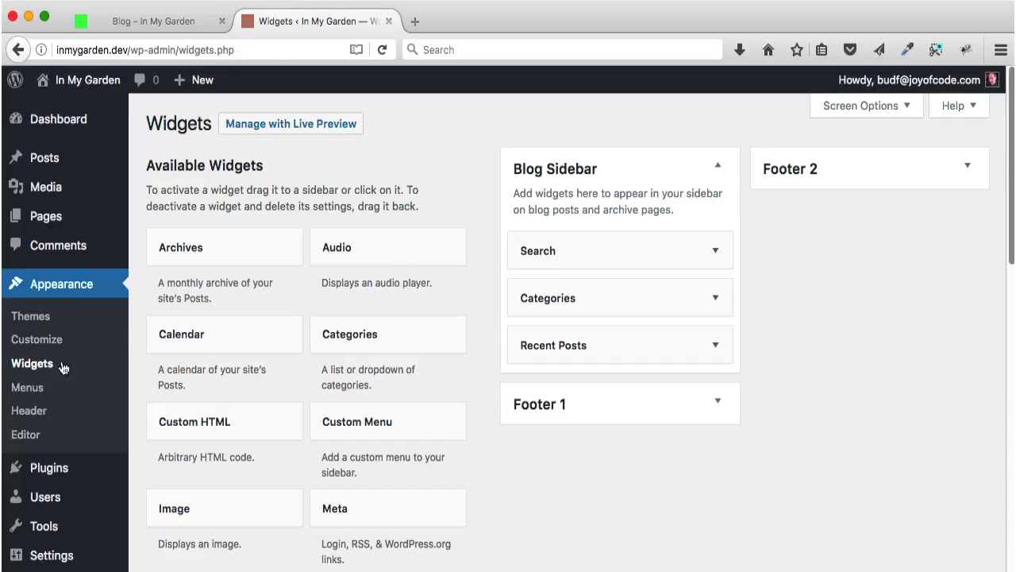
Add a Custom Menu widget to the Footer 1 widget area
{"action": "scroll", "coordinate": [792, 408], "scroll_direction": "down", "scroll_amount": 2}
{"action": "scroll", "coordinate": [793, 407], "scroll_direction": "down", "scroll_amount": 3}
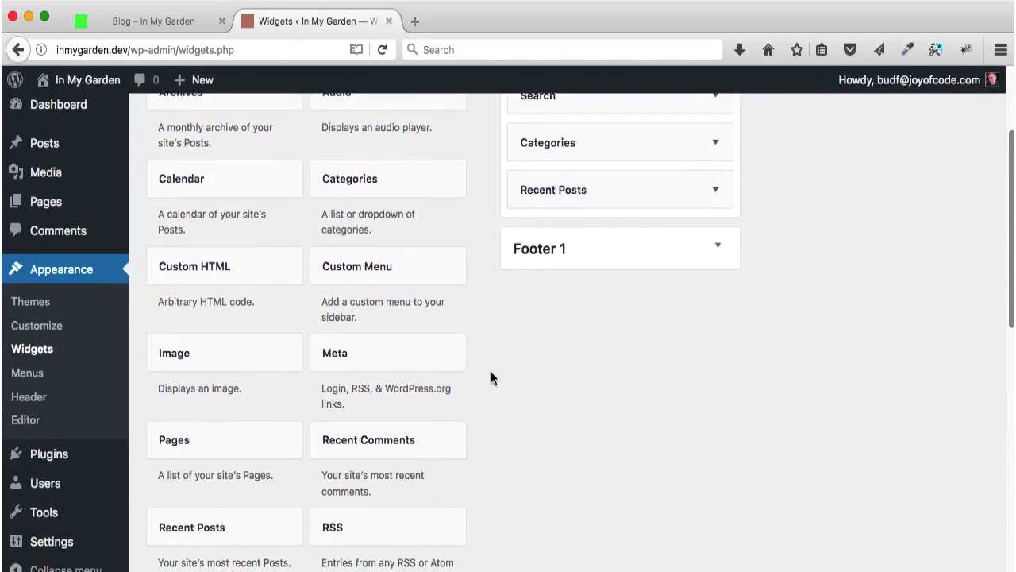
{"action": "scroll", "coordinate": [550, 421], "scroll_direction": "down", "scroll_amount": 3}
{"action": "scroll", "coordinate": [550, 422], "scroll_direction": "up", "scroll_amount": 1}
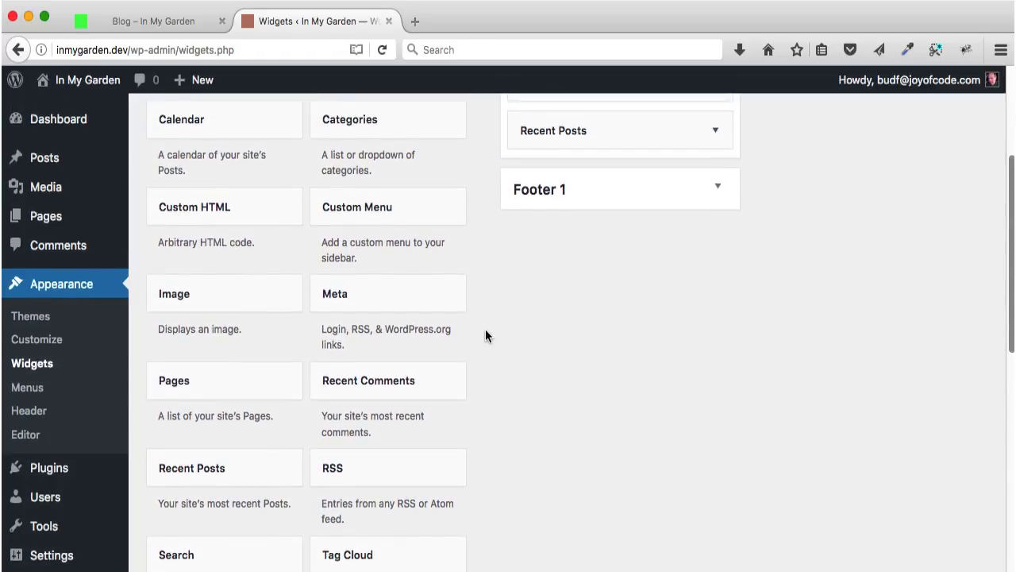
{"action": "scroll", "coordinate": [304, 379], "scroll_direction": "up", "scroll_amount": 1}
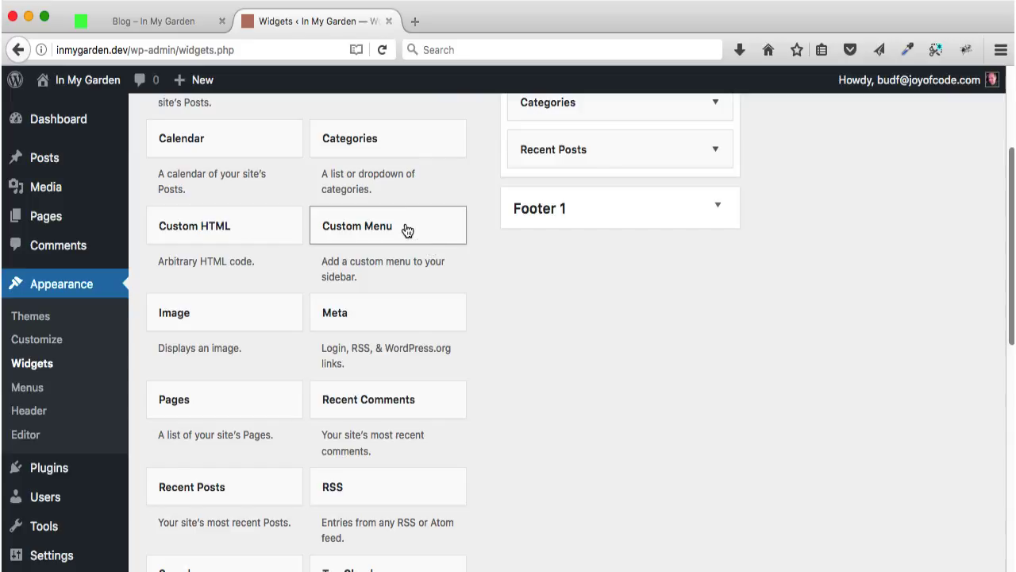
{"action": "left_click_drag", "start_coordinate": [406, 231], "coordinate": [612, 269]}
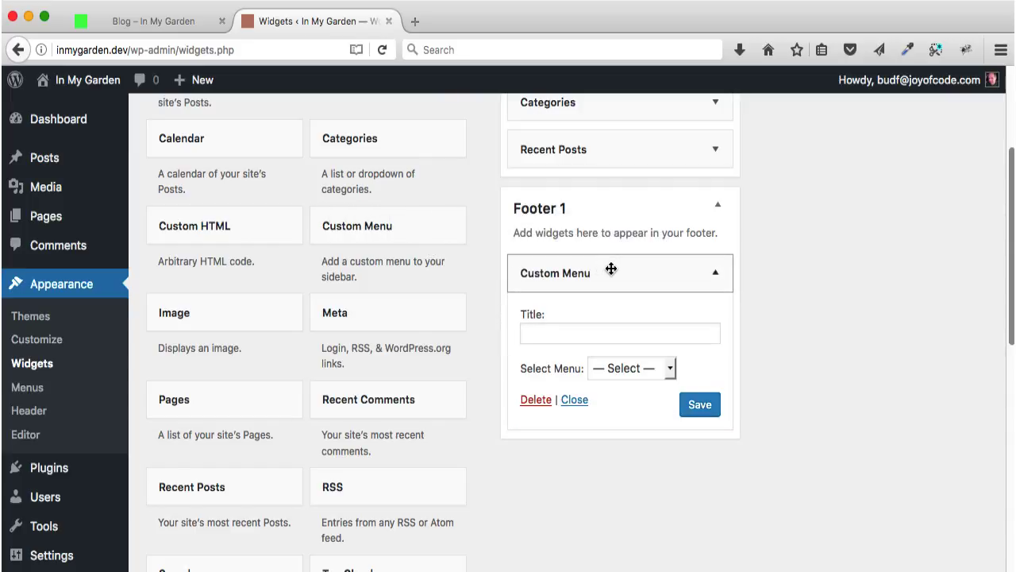
Title the Footer 1 Custom Menu widget "Key Links", assign the Footer Menu to it and save the widget
{"action": "left_click", "coordinate": [547, 339]}
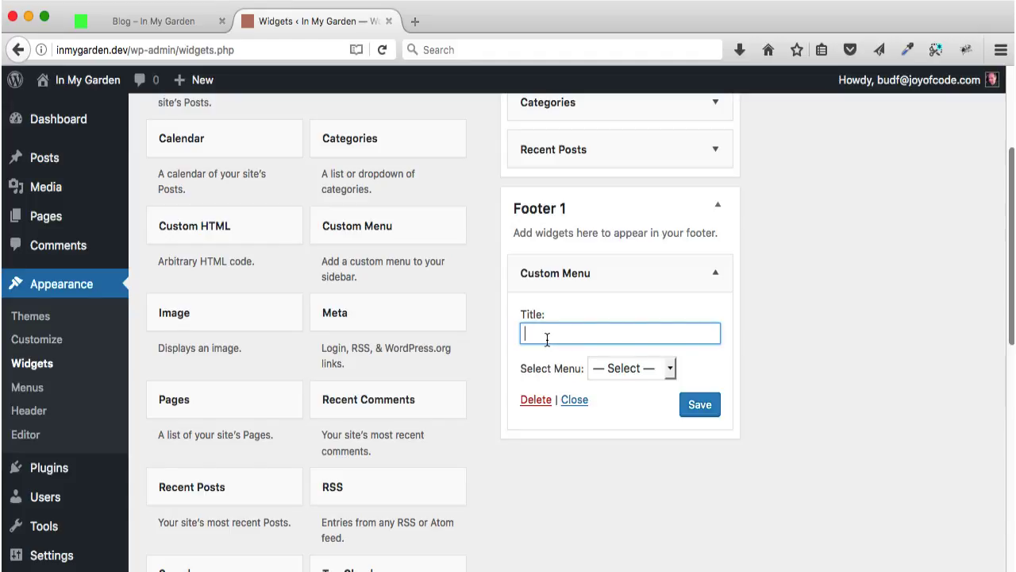
{"action": "type", "text": "Menu"}
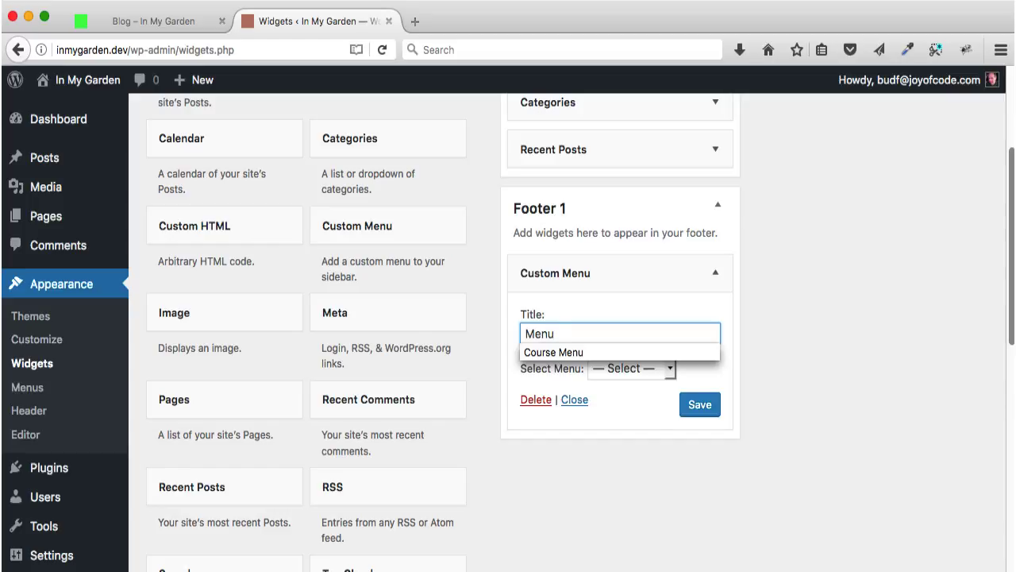
{"action": "key", "text": "BackSpace"}
{"action": "key", "text": "BackSpace"}
{"action": "key", "text": "BackSpace"}
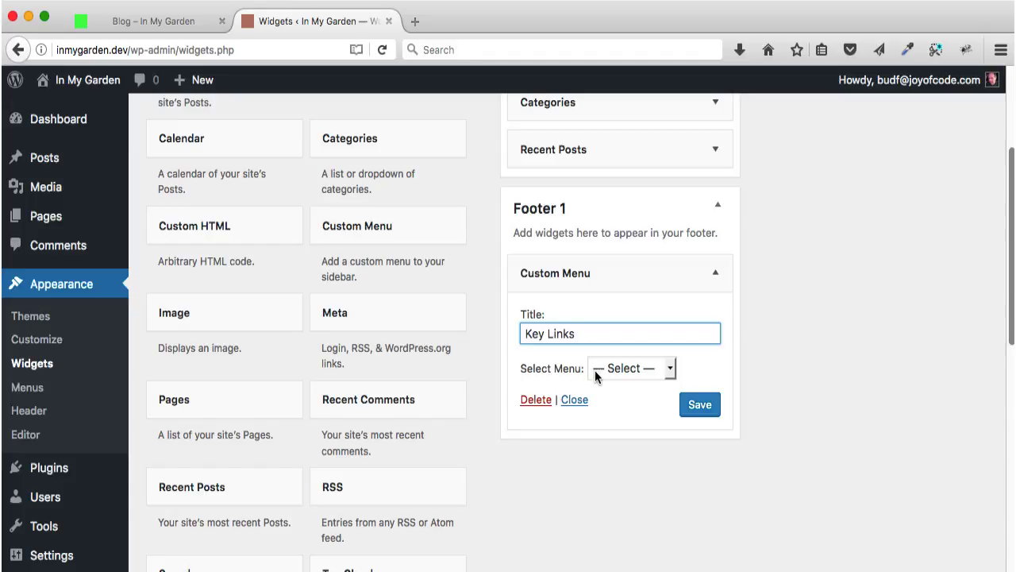
{"action": "left_click", "coordinate": [624, 370]}
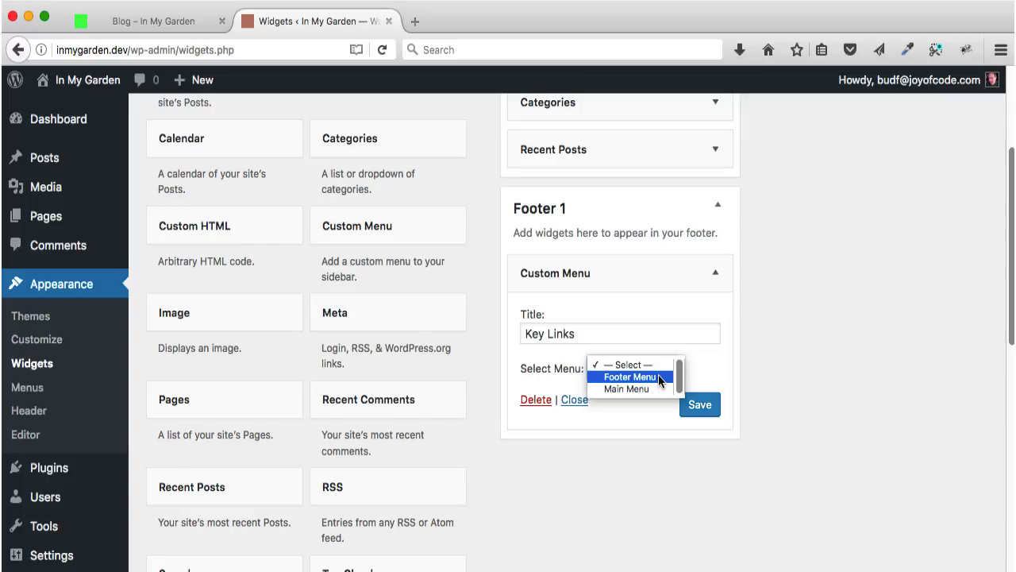
{"action": "left_click", "coordinate": [660, 378]}
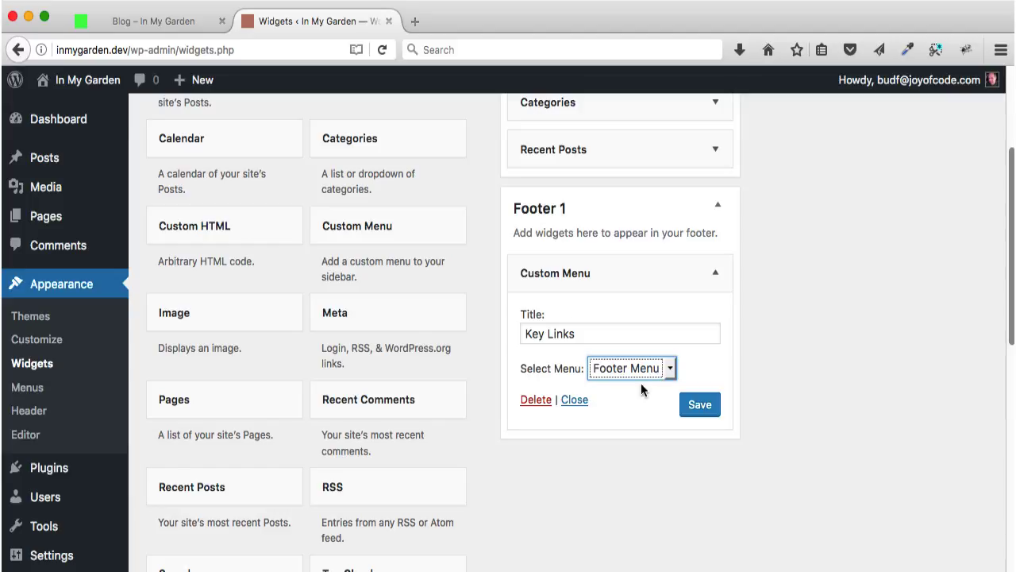
{"action": "left_click", "coordinate": [700, 405]}
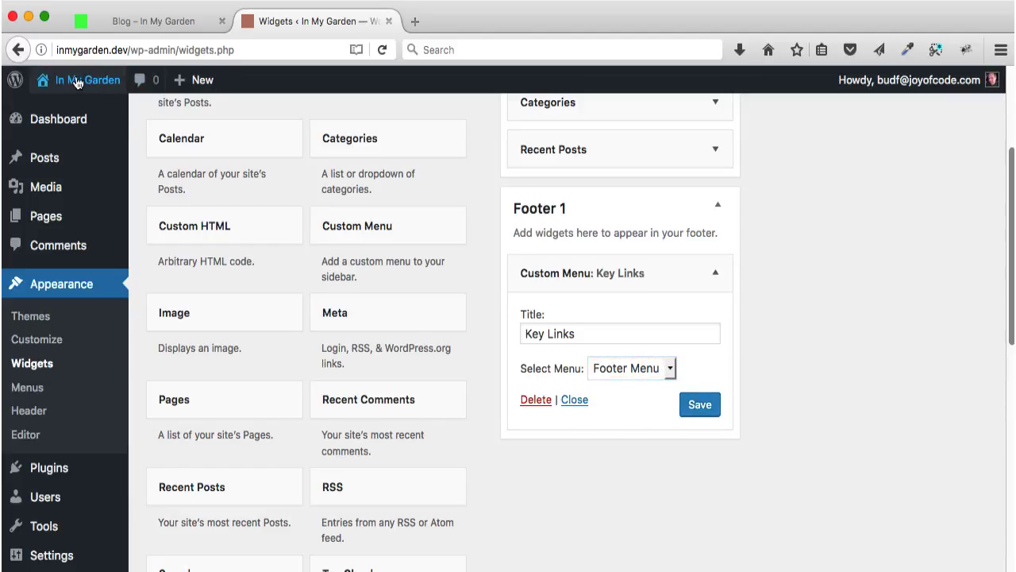
Visit the site's Blog page and examine the Key Links menu in its footer
{"action": "mouse_move", "coordinate": [76, 83]}
{"action": "scroll", "coordinate": [76, 83], "scroll_direction": "up", "scroll_amount": 5}
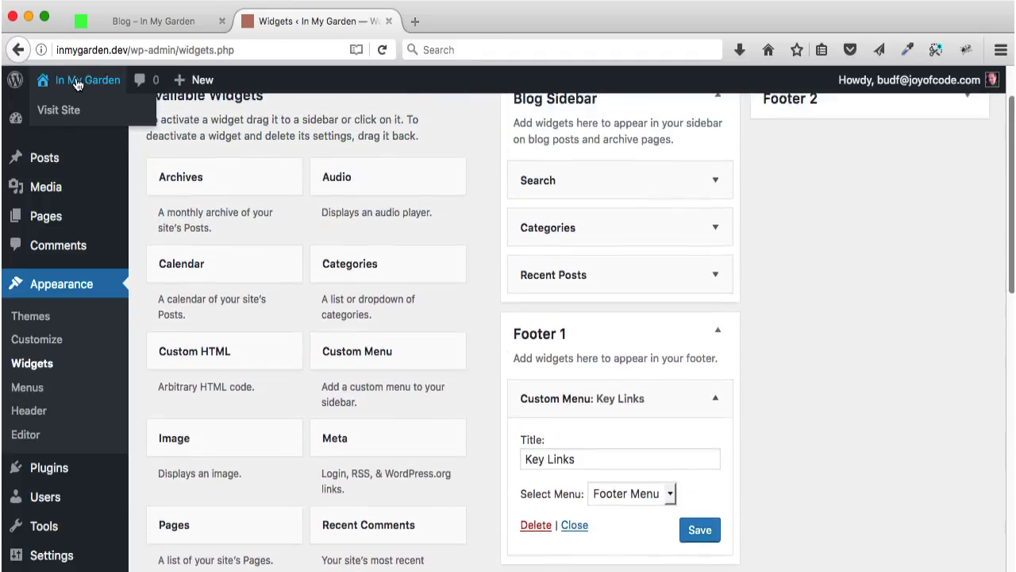
{"action": "left_click", "coordinate": [77, 83]}
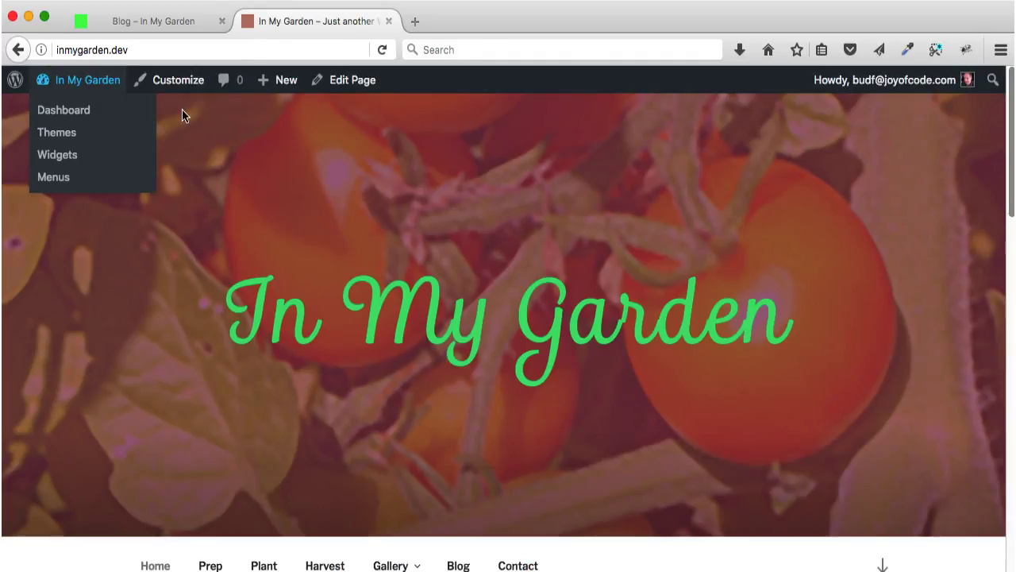
{"action": "scroll", "coordinate": [537, 350], "scroll_direction": "down", "scroll_amount": 3}
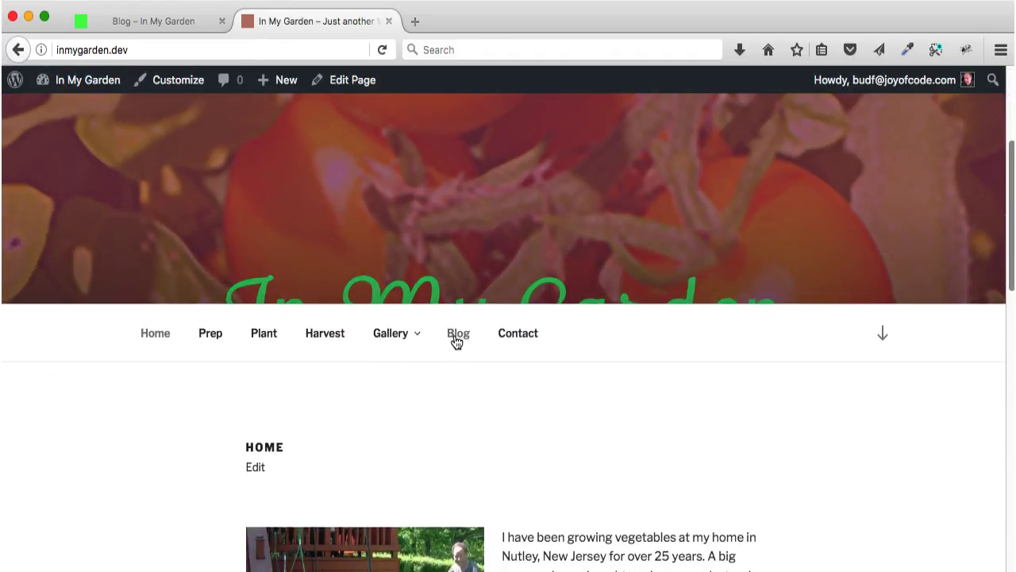
{"action": "left_click", "coordinate": [454, 336]}
{"action": "scroll", "coordinate": [672, 403], "scroll_direction": "down", "scroll_amount": 15}
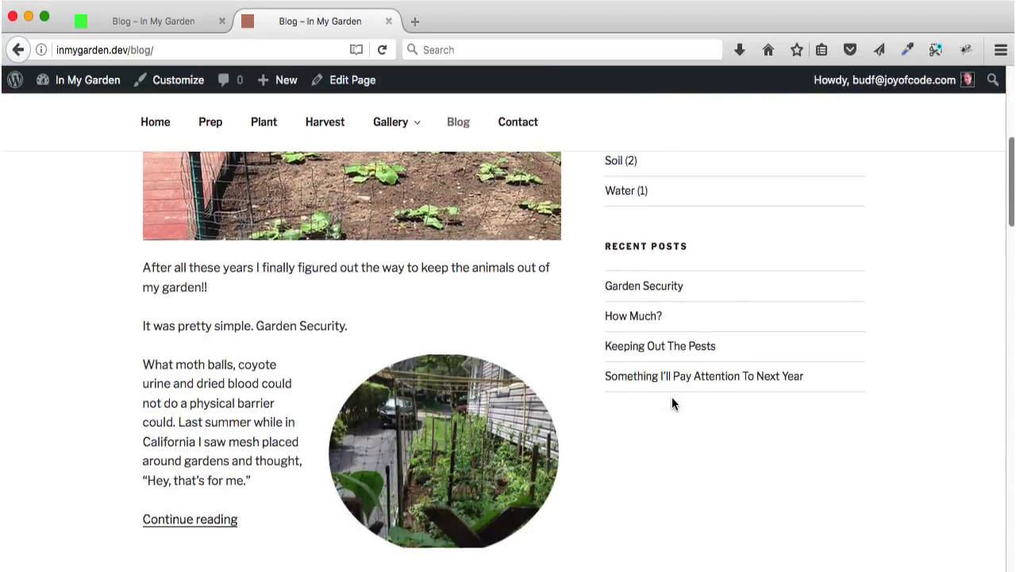
{"action": "scroll", "coordinate": [671, 404], "scroll_direction": "down", "scroll_amount": 20}
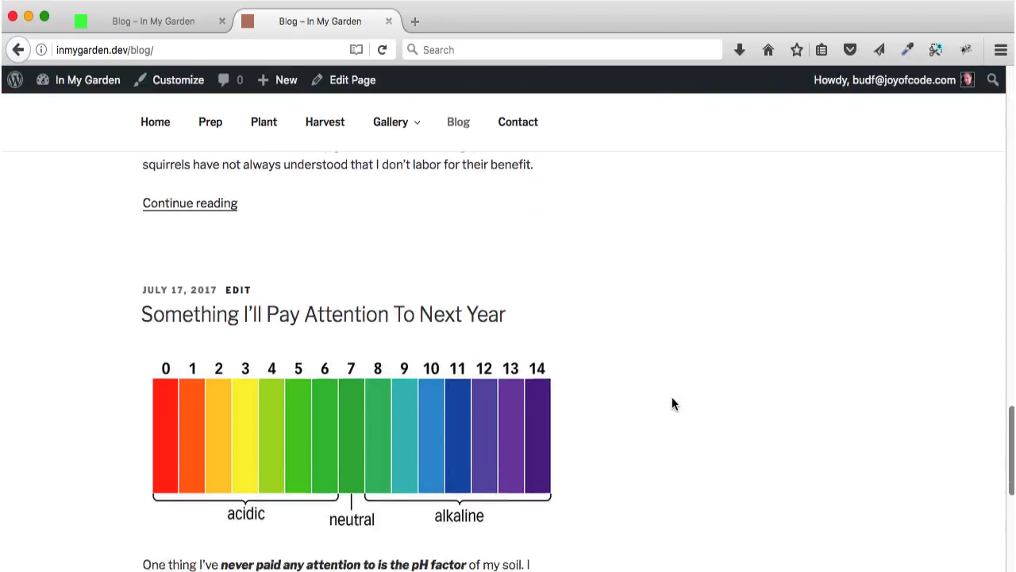
{"action": "scroll", "coordinate": [671, 405], "scroll_direction": "down", "scroll_amount": 2}
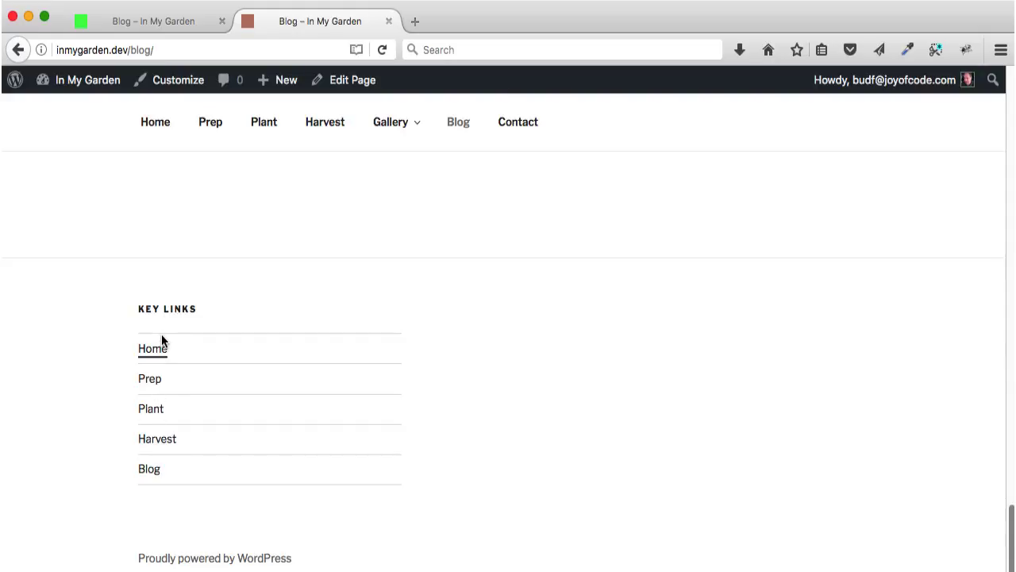
{"action": "scroll", "coordinate": [465, 425], "scroll_direction": "up", "scroll_amount": 1}
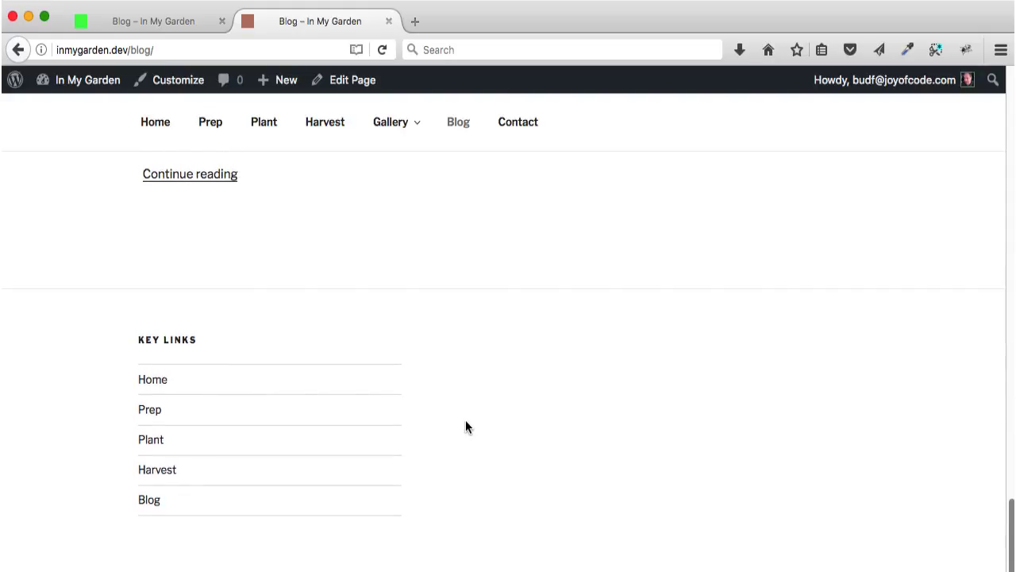
{"action": "scroll", "coordinate": [467, 425], "scroll_direction": "up", "scroll_amount": 1}
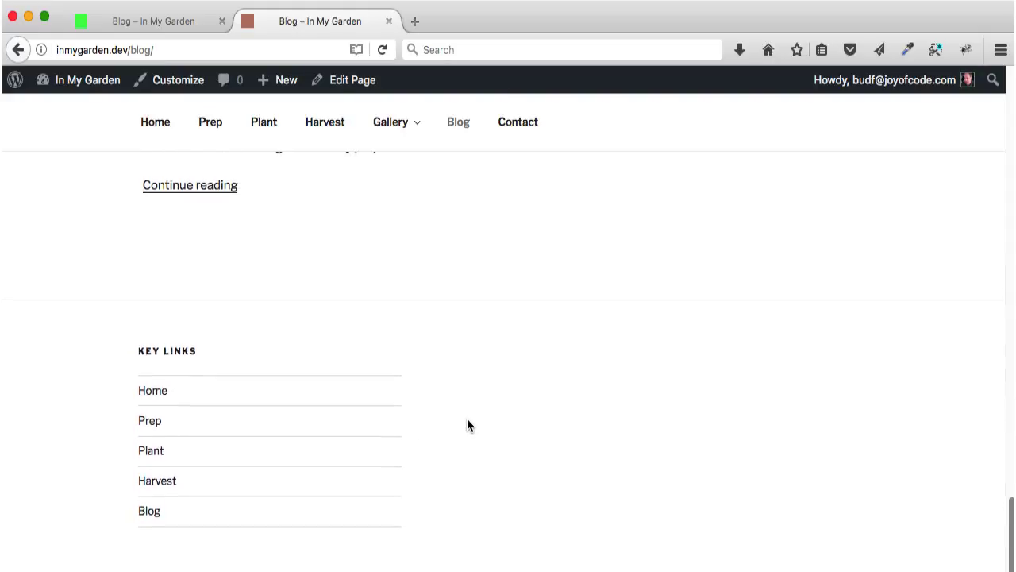
Return to the Widgets management page and reload it with the Footer 1 area expanded
{"action": "left_click", "coordinate": [14, 50]}
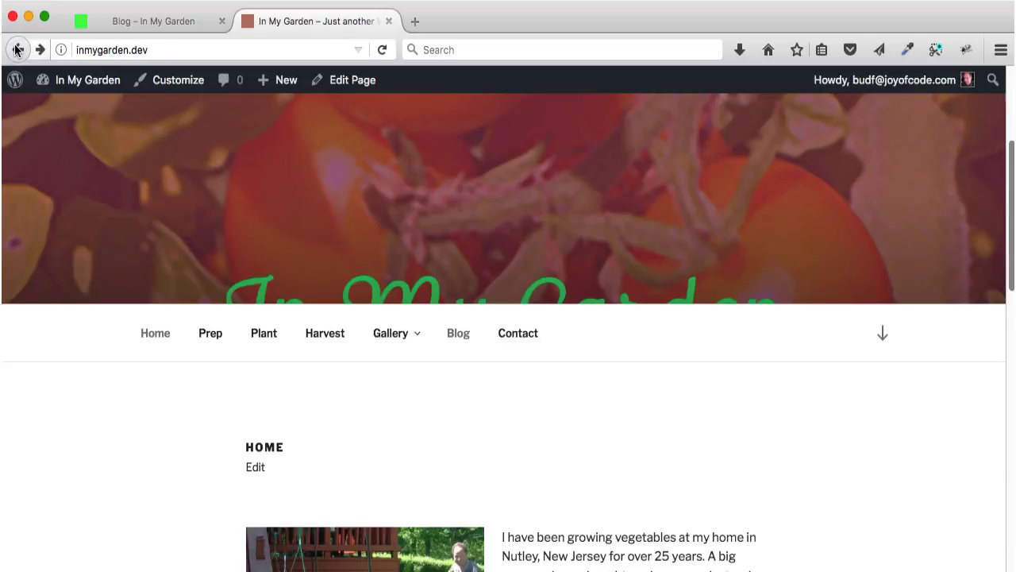
{"action": "left_click", "coordinate": [15, 50]}
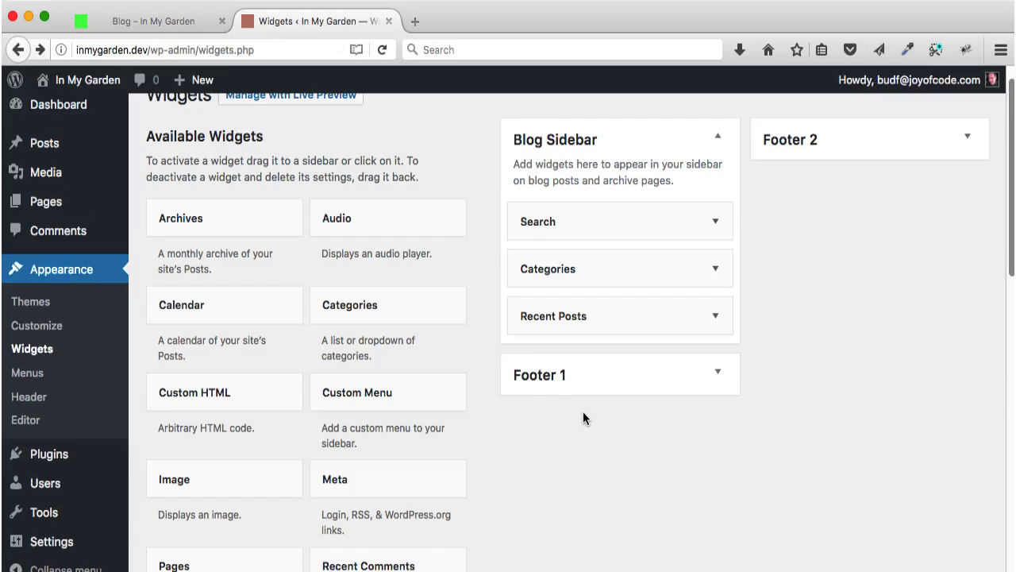
{"action": "left_click", "coordinate": [663, 385]}
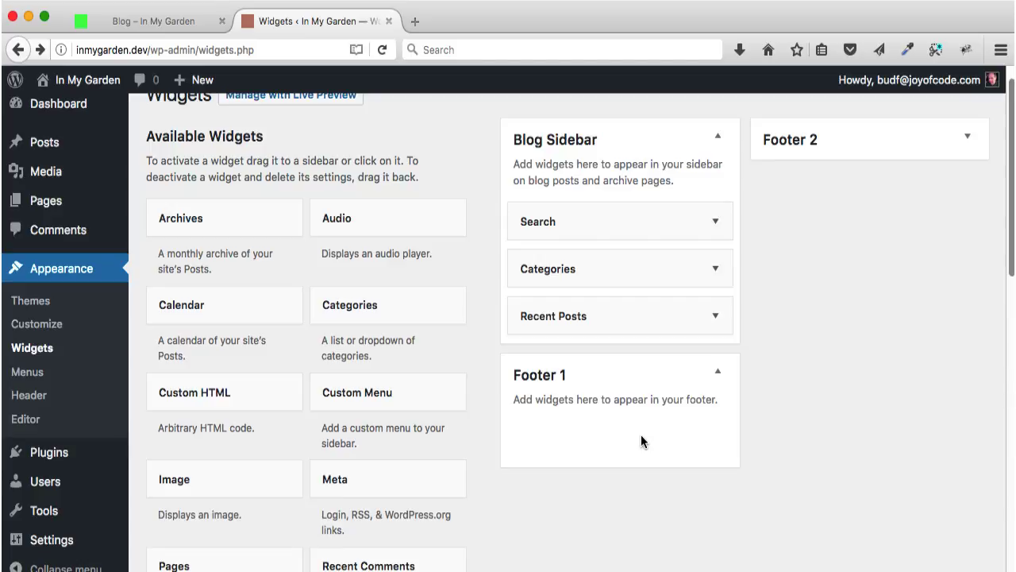
{"action": "left_click", "coordinate": [382, 47]}
{"action": "left_click", "coordinate": [609, 371]}
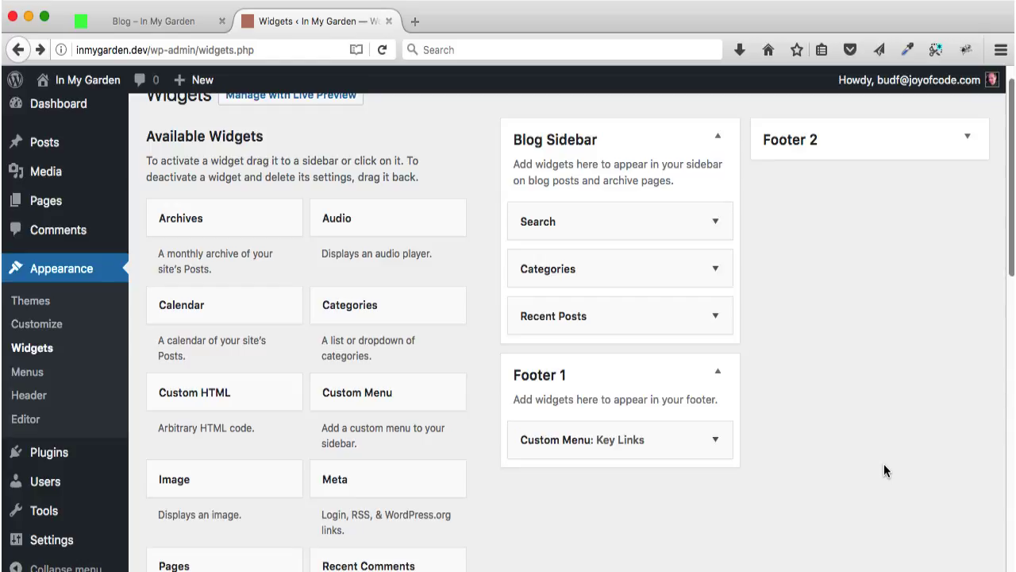
Expand the Footer 2 area and add a Text widget to it
{"action": "left_click", "coordinate": [831, 142]}
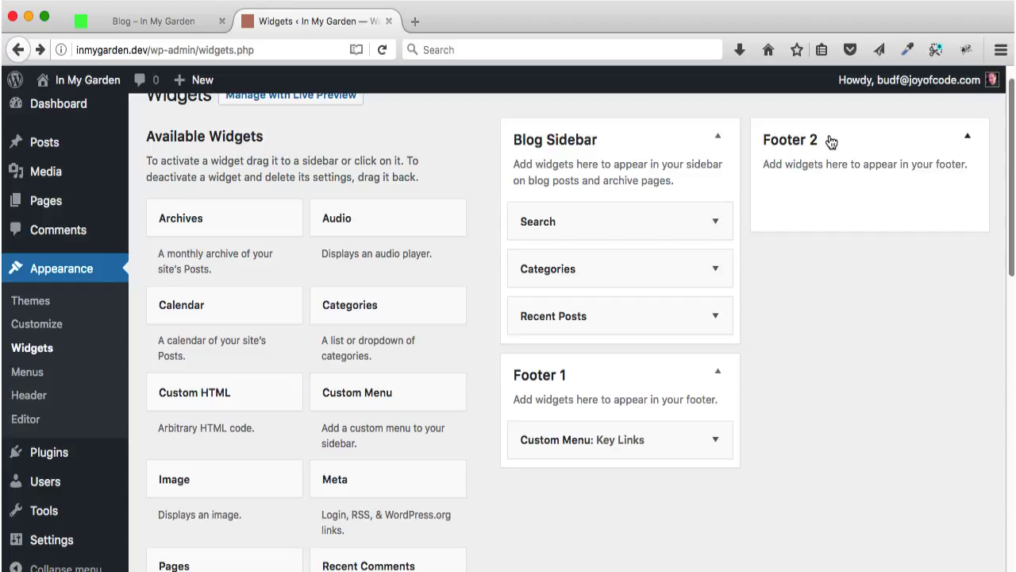
{"action": "scroll", "coordinate": [870, 325], "scroll_direction": "down", "scroll_amount": 3}
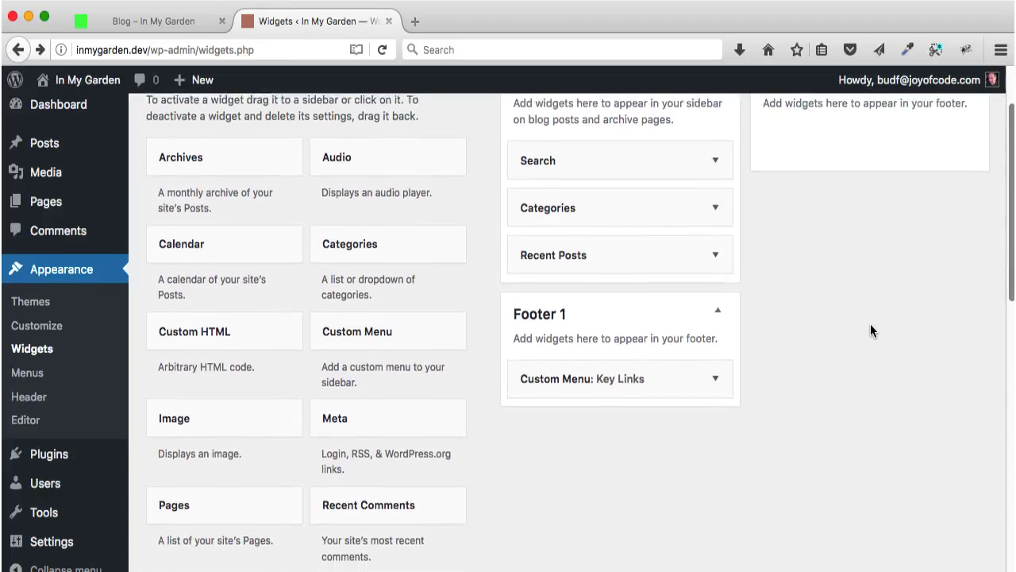
{"action": "scroll", "coordinate": [870, 332], "scroll_direction": "down", "scroll_amount": 7}
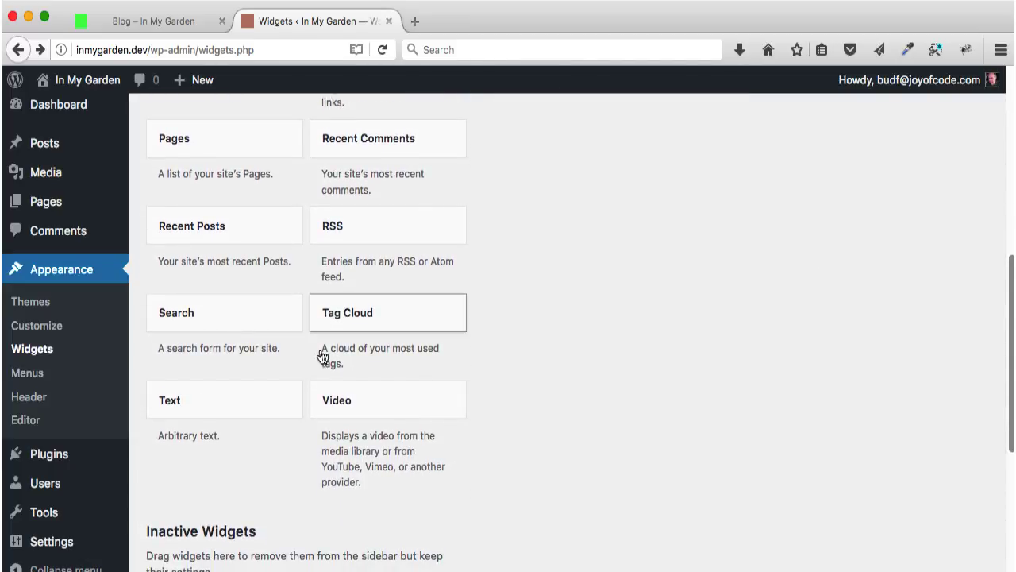
{"action": "scroll", "coordinate": [241, 393], "scroll_direction": "down", "scroll_amount": 1}
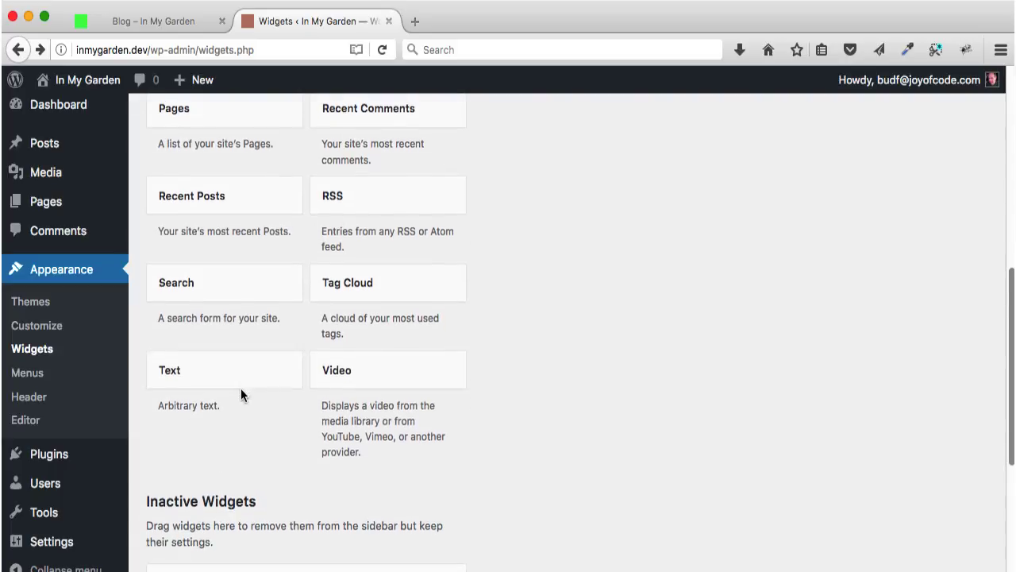
{"action": "left_click", "coordinate": [248, 350]}
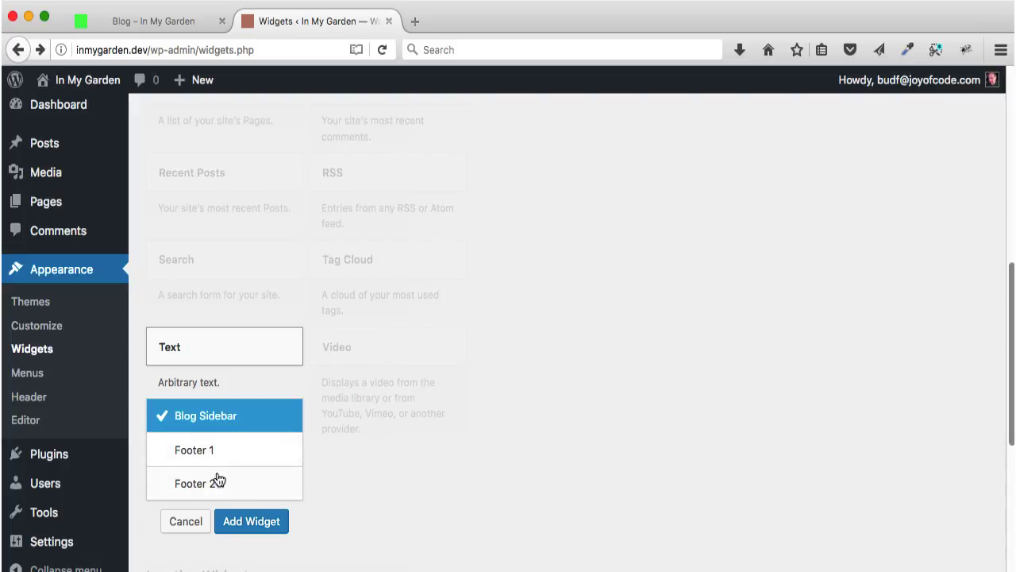
{"action": "left_click", "coordinate": [242, 486]}
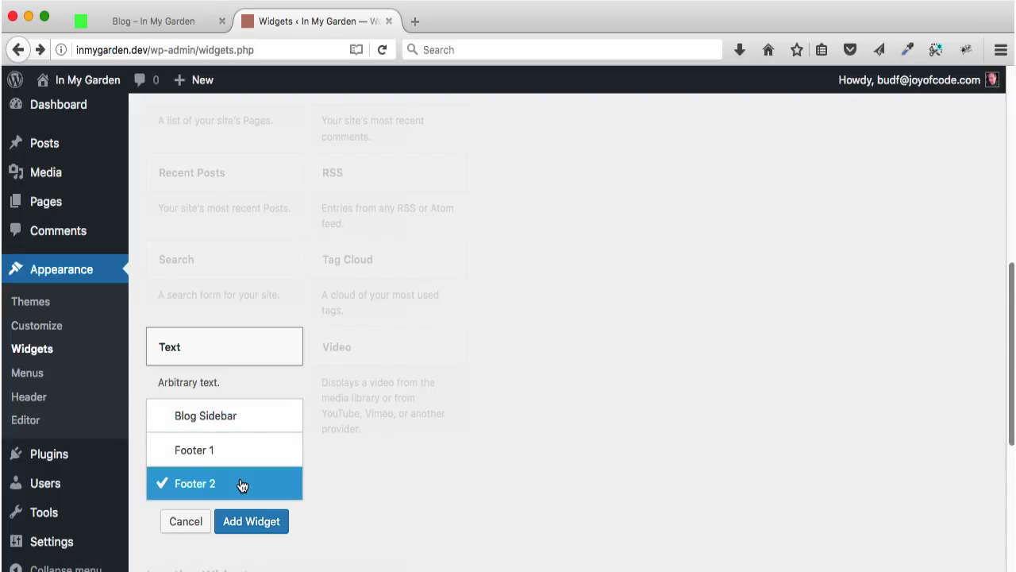
{"action": "left_click", "coordinate": [262, 522]}
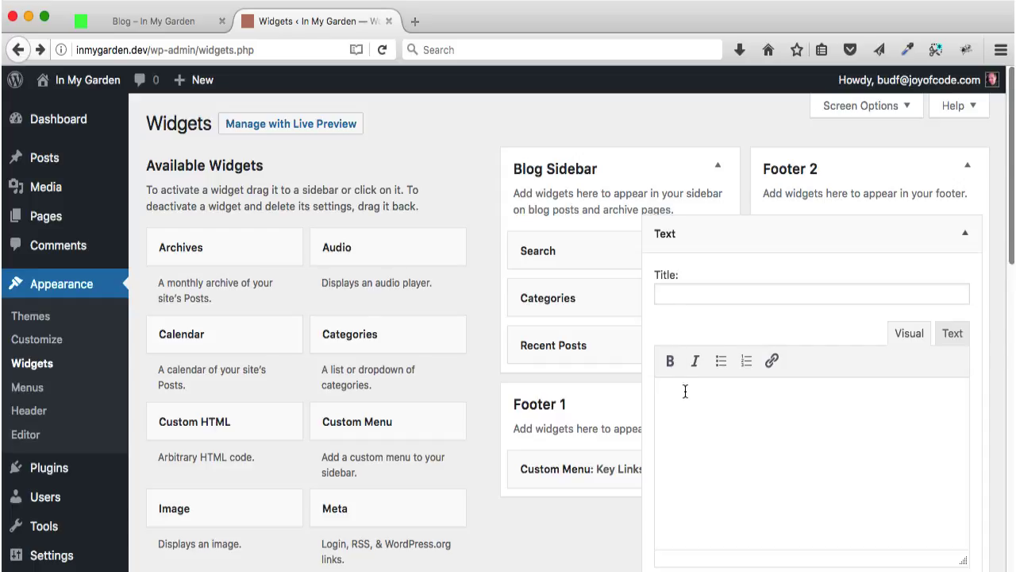
Enter "© In My Garden 2017." as the Footer 2 Text widget's content, save the widget and collapse it
{"action": "type", "text": "© In My Garden 2017."}
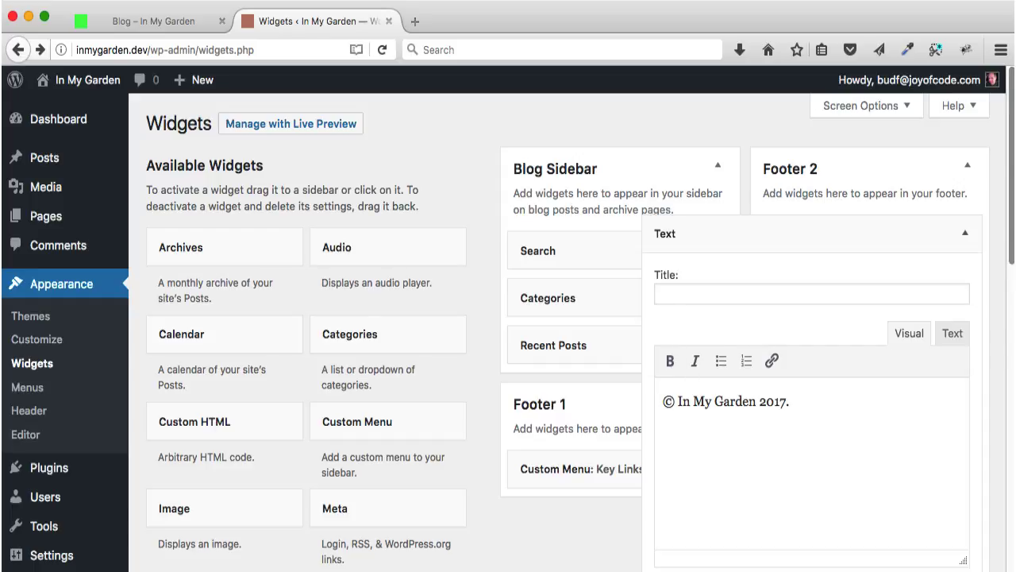
{"action": "scroll", "coordinate": [903, 408], "scroll_direction": "down", "scroll_amount": 4}
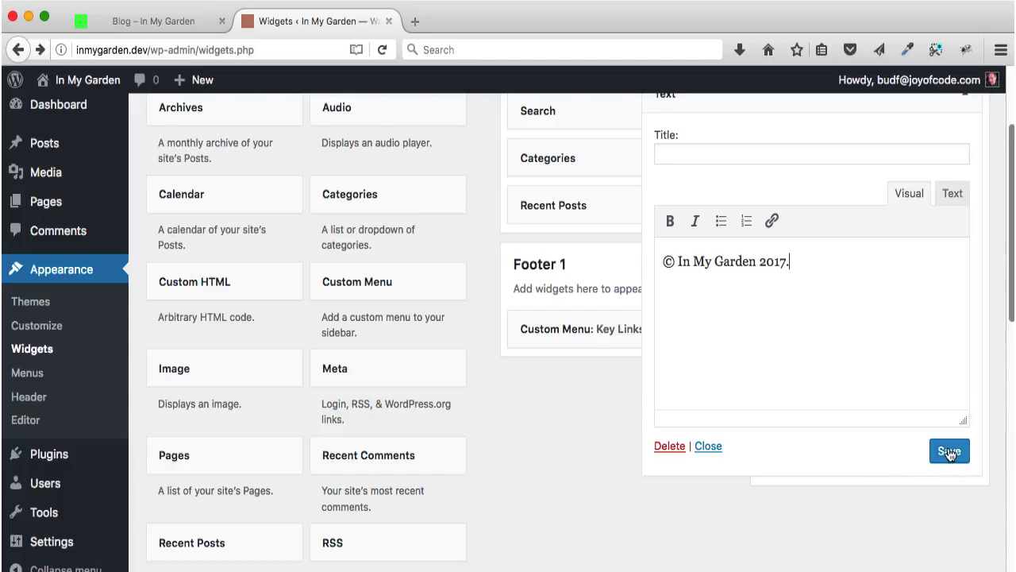
{"action": "left_click", "coordinate": [950, 451]}
{"action": "scroll", "coordinate": [949, 447], "scroll_direction": "up", "scroll_amount": 3}
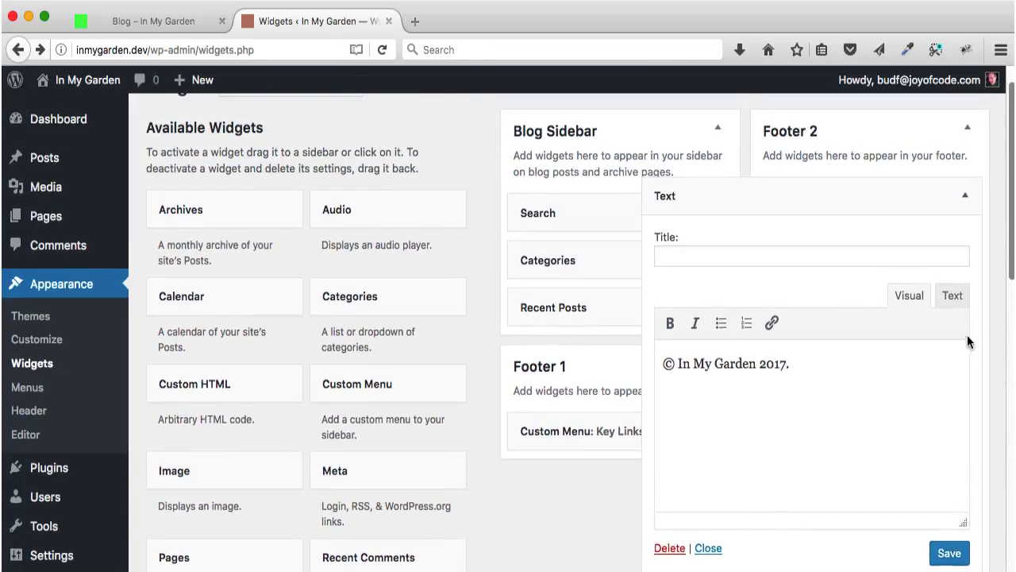
{"action": "left_click", "coordinate": [966, 198]}
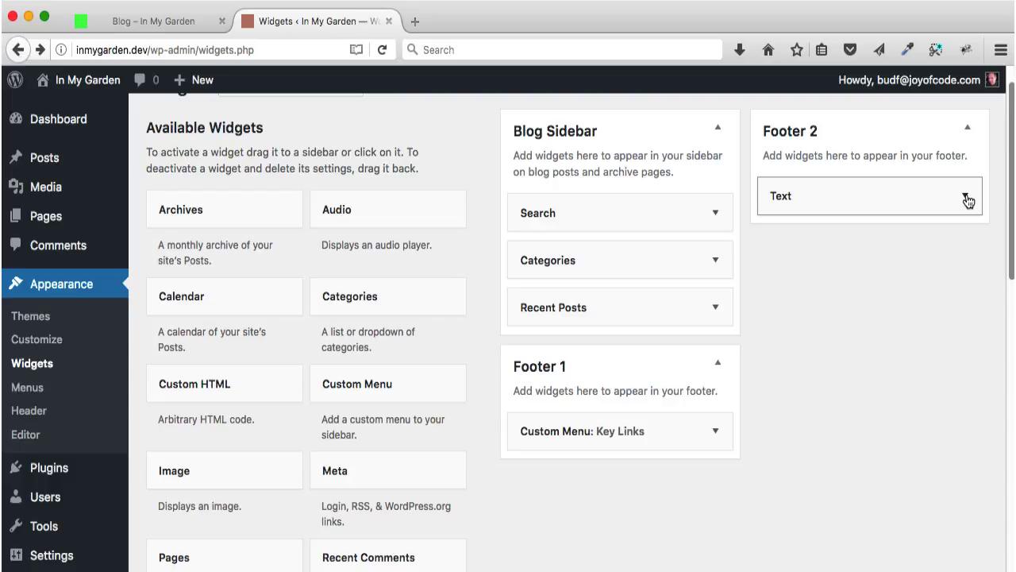
Add an Image widget to the Footer 2 area
{"action": "scroll", "coordinate": [415, 333], "scroll_direction": "down", "scroll_amount": 3}
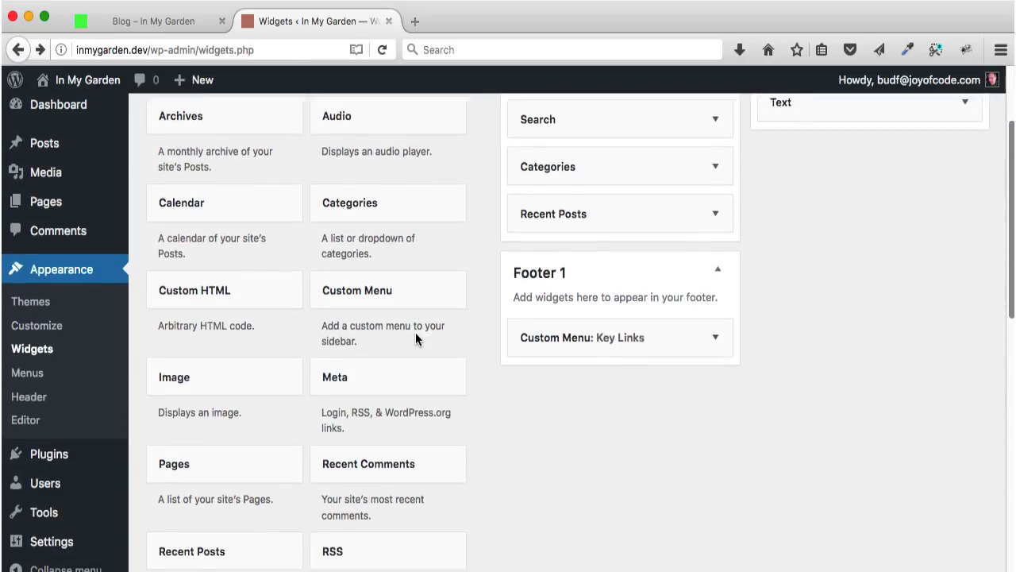
{"action": "scroll", "coordinate": [415, 333], "scroll_direction": "down", "scroll_amount": 3}
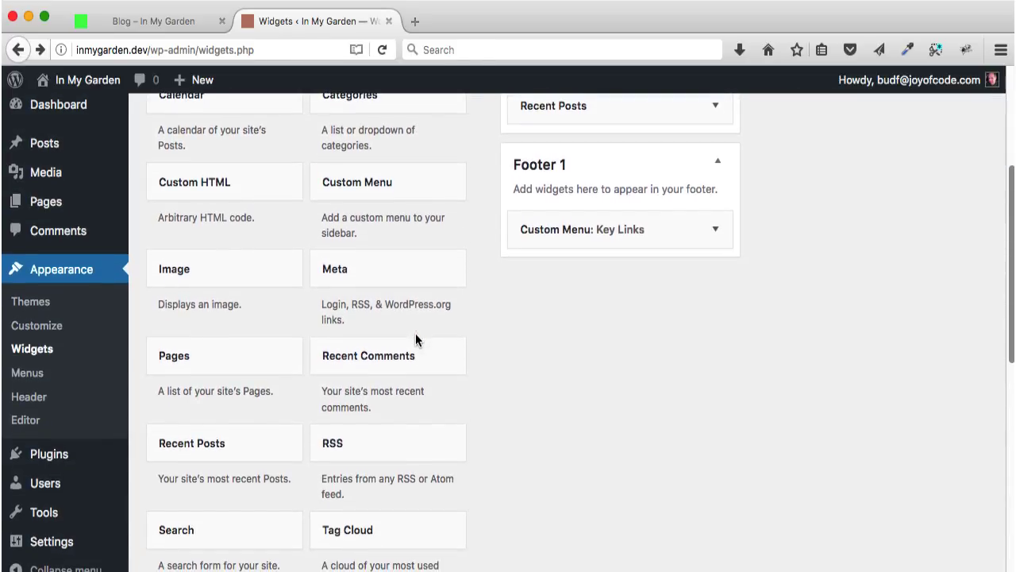
{"action": "scroll", "coordinate": [415, 334], "scroll_direction": "up", "scroll_amount": 1}
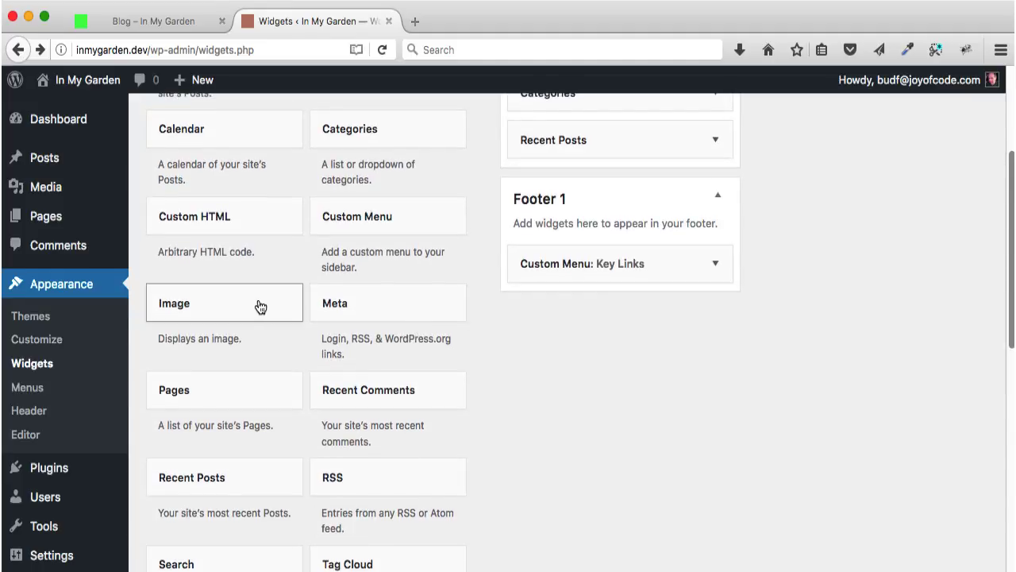
{"action": "left_click", "coordinate": [261, 308]}
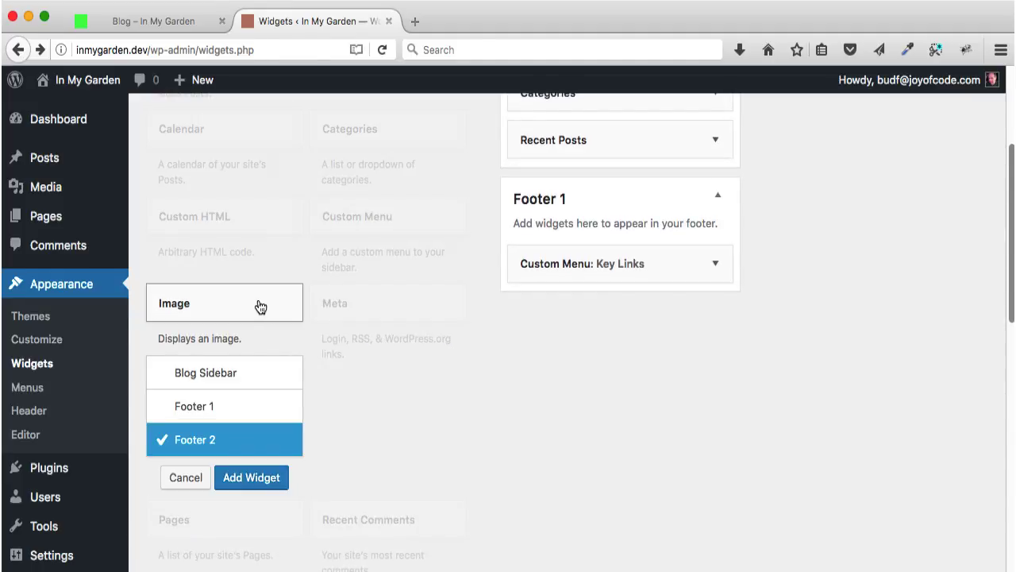
{"action": "left_click", "coordinate": [243, 482]}
{"action": "scroll", "coordinate": [897, 467], "scroll_direction": "up", "scroll_amount": 4}
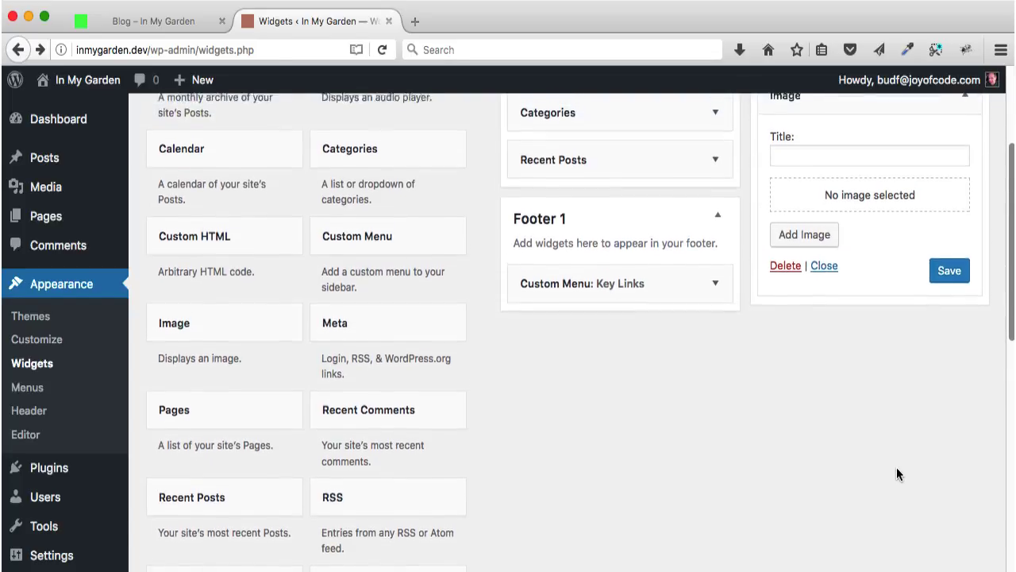
{"action": "scroll", "coordinate": [896, 474], "scroll_direction": "up", "scroll_amount": 2}
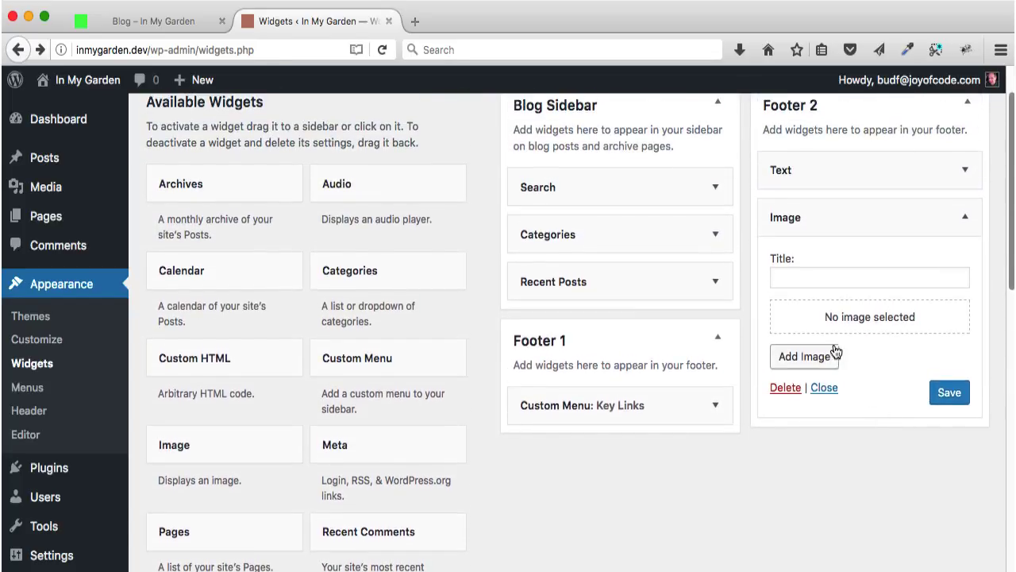
Set cornucopia.png from the Media Library as the Footer 2 Image widget's picture and save the widget
{"action": "left_click", "coordinate": [801, 352]}
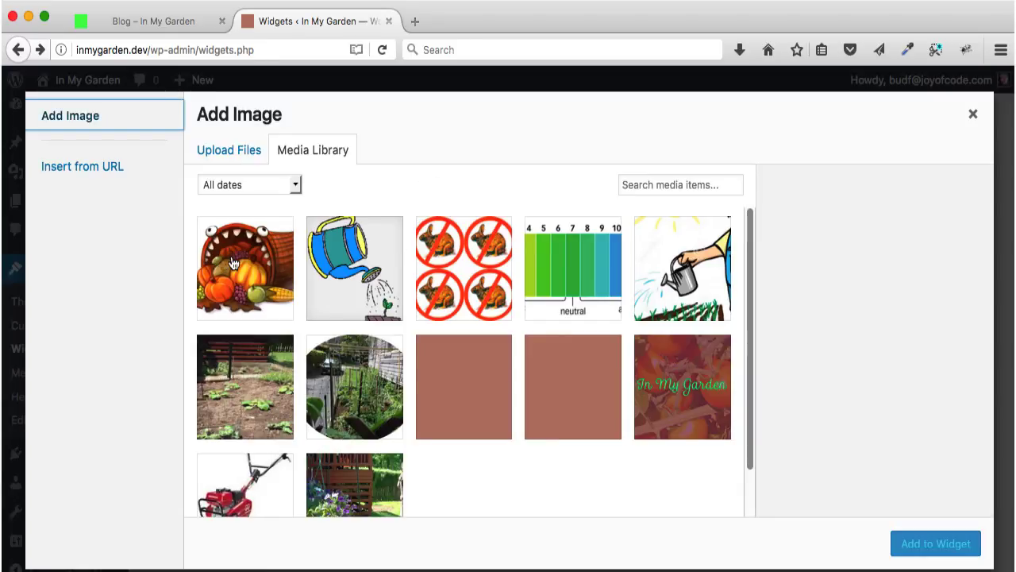
{"action": "left_click", "coordinate": [233, 263]}
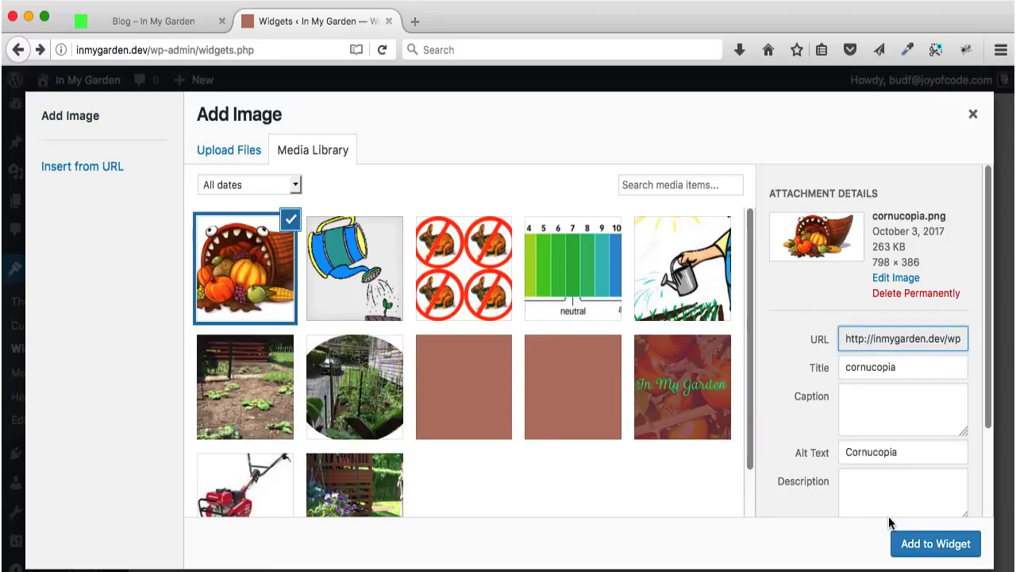
{"action": "left_click", "coordinate": [937, 546]}
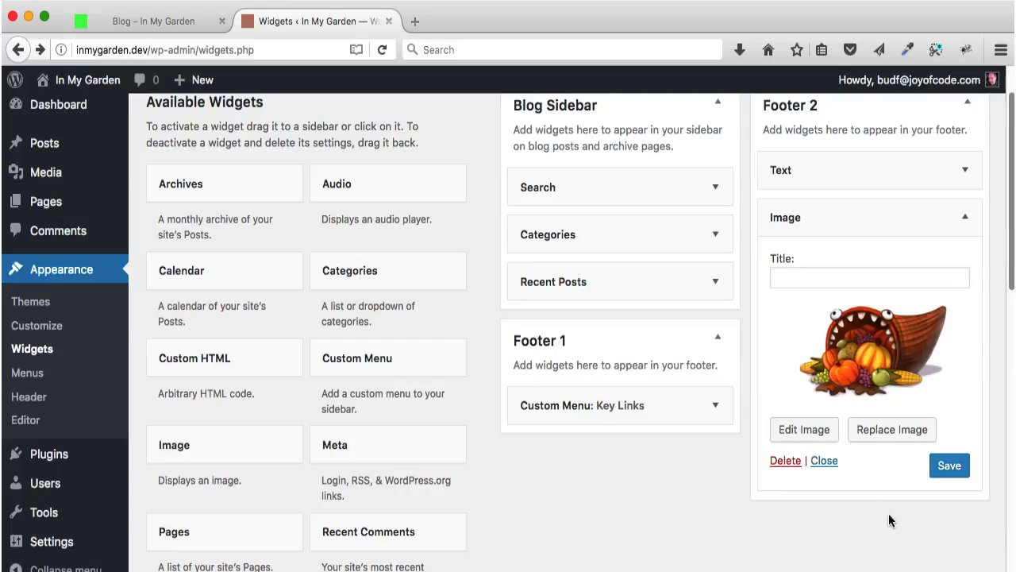
{"action": "left_click", "coordinate": [950, 466]}
Visit the site's Blog page and examine the copyright text and cornucopia image in its footer
{"action": "left_click", "coordinate": [50, 85]}
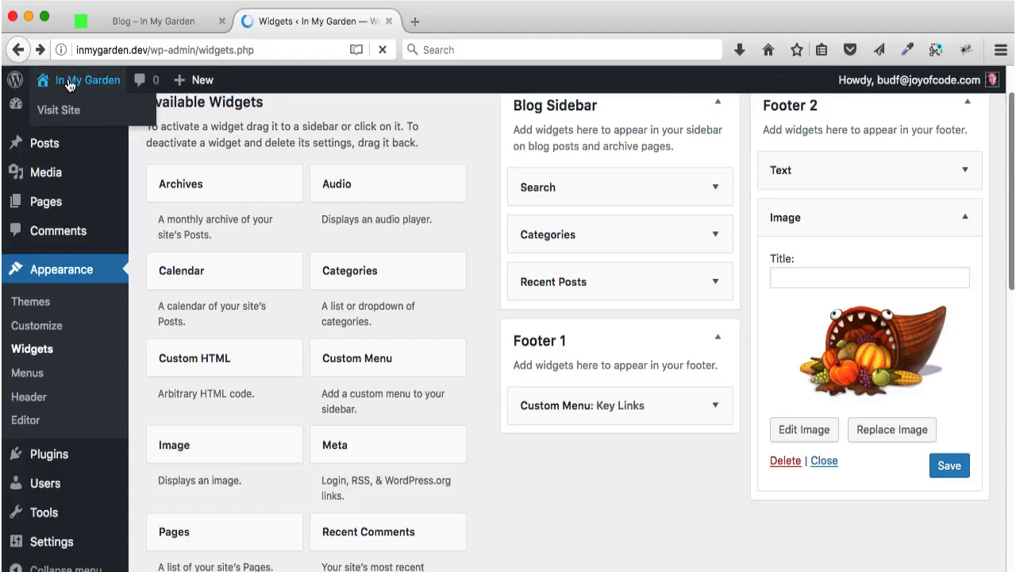
{"action": "scroll", "coordinate": [450, 314], "scroll_direction": "down", "scroll_amount": 5}
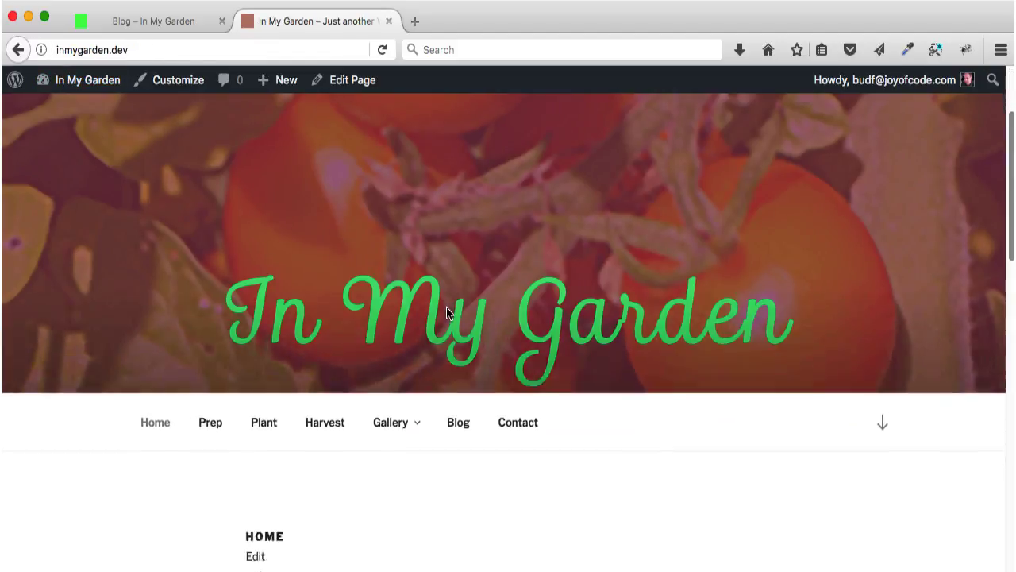
{"action": "left_click", "coordinate": [452, 315]}
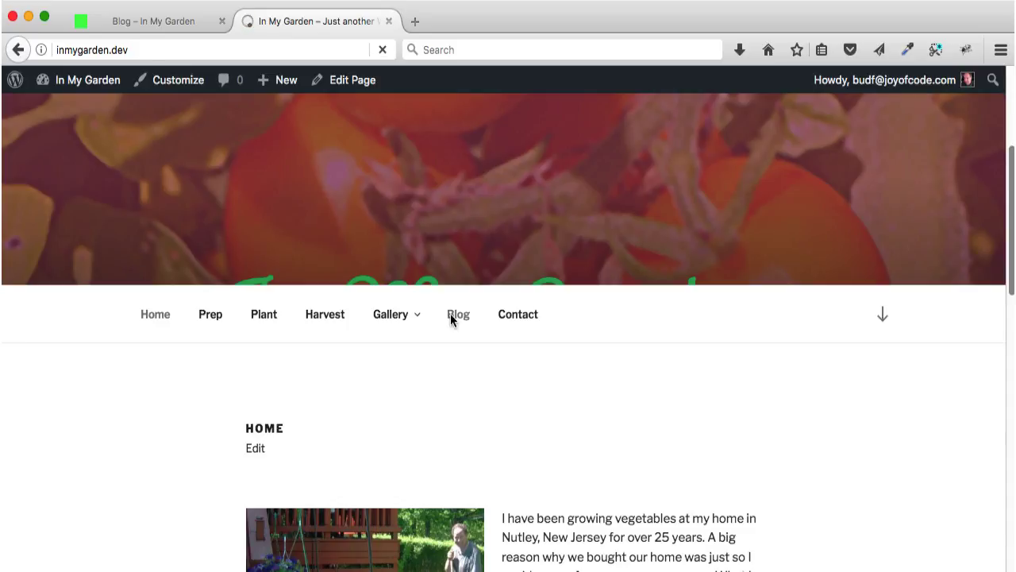
{"action": "scroll", "coordinate": [464, 373], "scroll_direction": "down", "scroll_amount": 10}
{"action": "scroll", "coordinate": [466, 380], "scroll_direction": "down", "scroll_amount": 15}
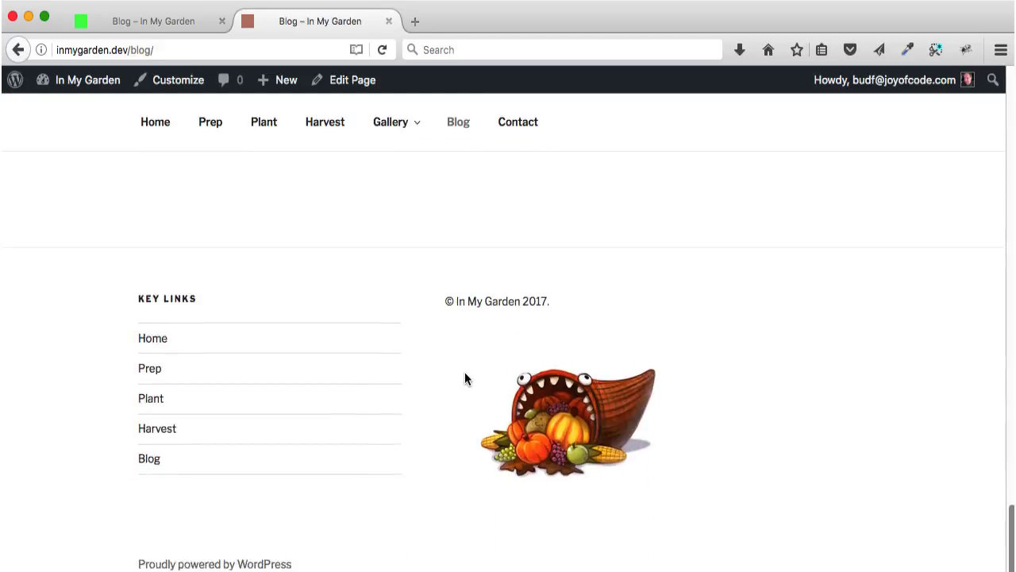